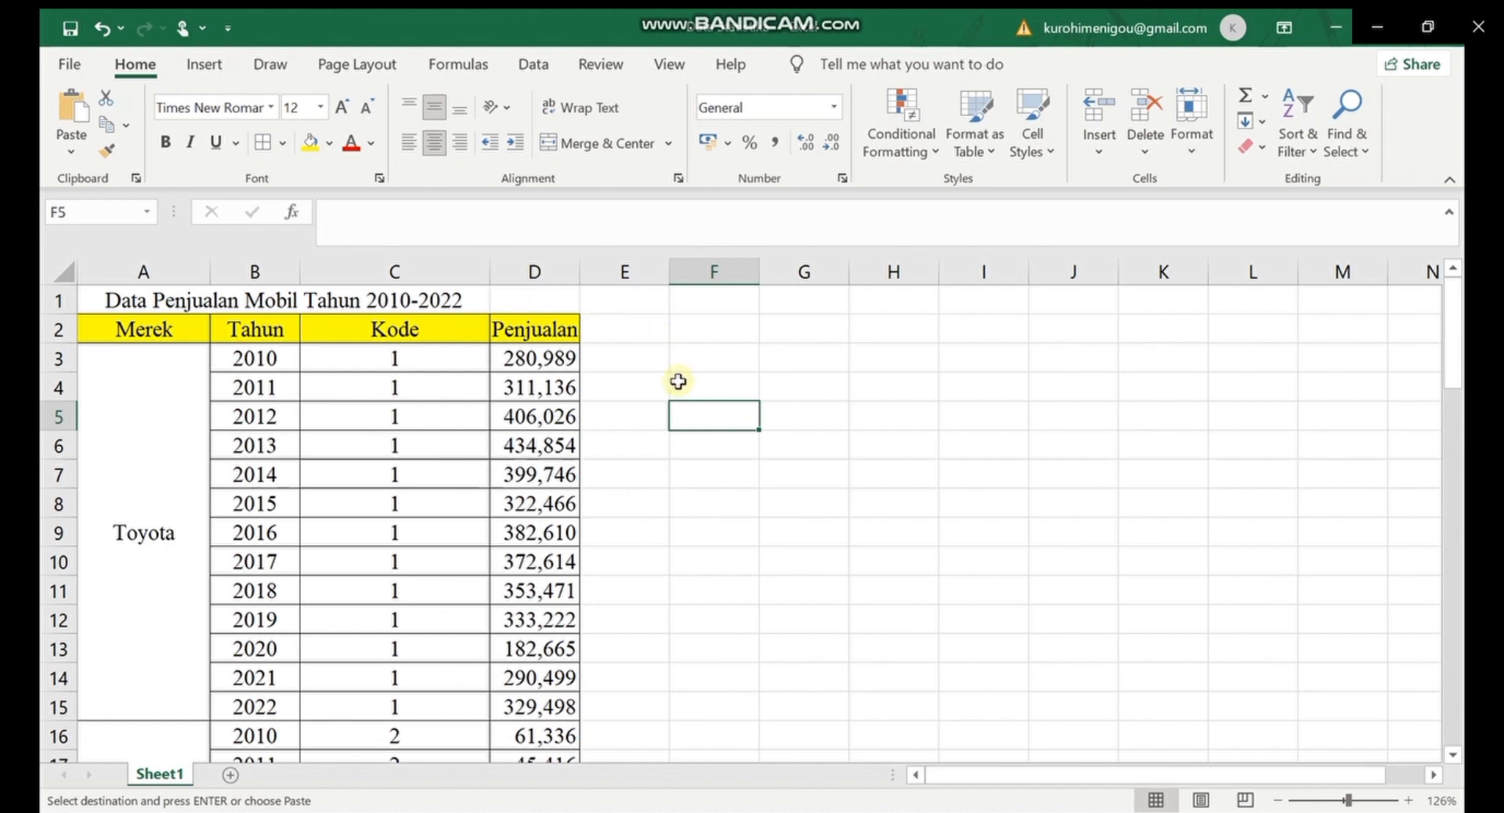
Step: Copy the Kode and Penjualan columns with their headers, from row 2 to row 67 of Sheet1
{"action": "left_click", "coordinate": [400, 329]}
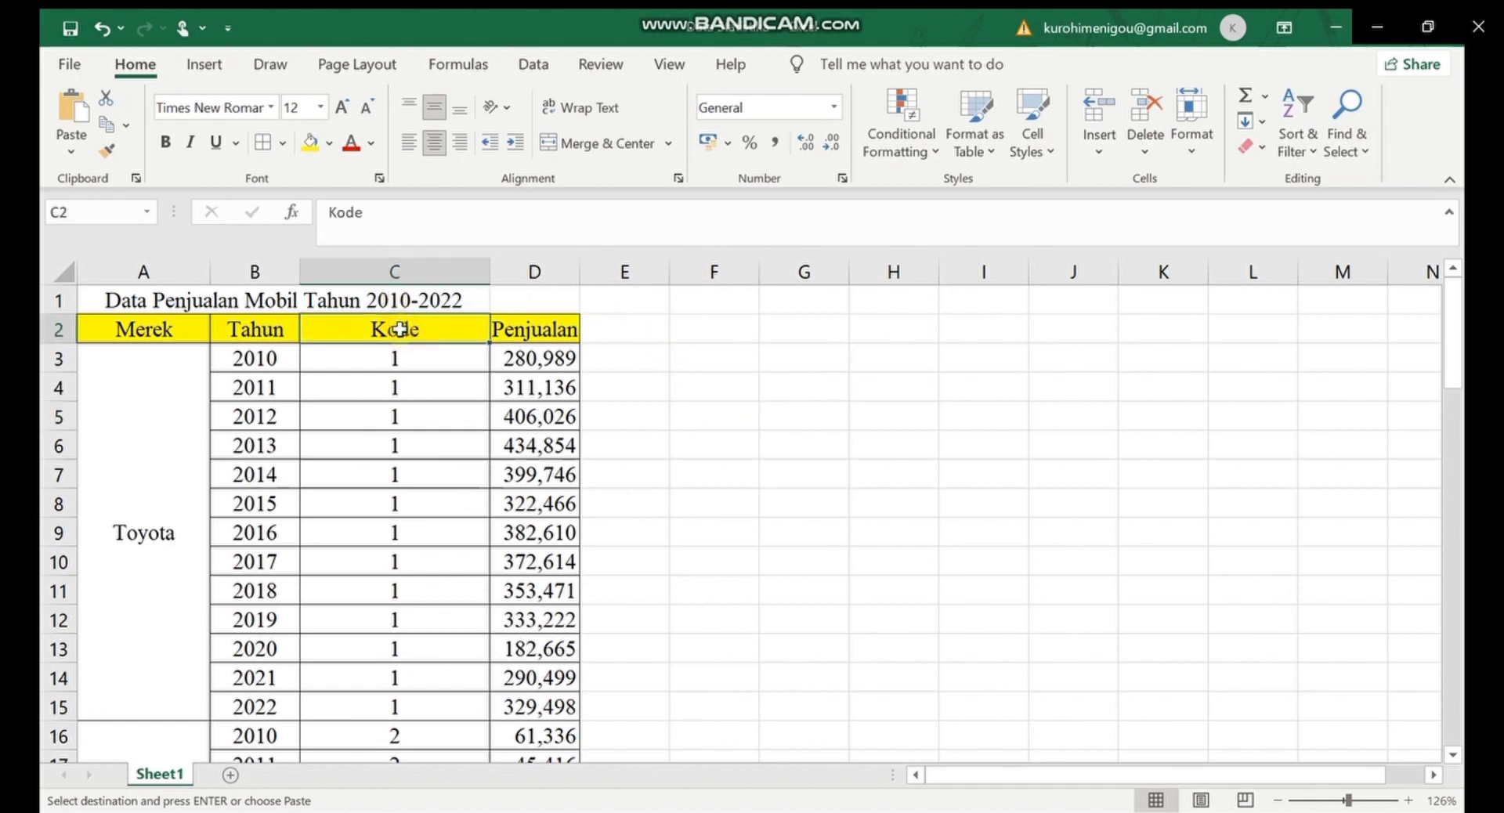
{"action": "key", "text": "shift+Right"}
{"action": "key", "text": "ctrl+shift+Down"}
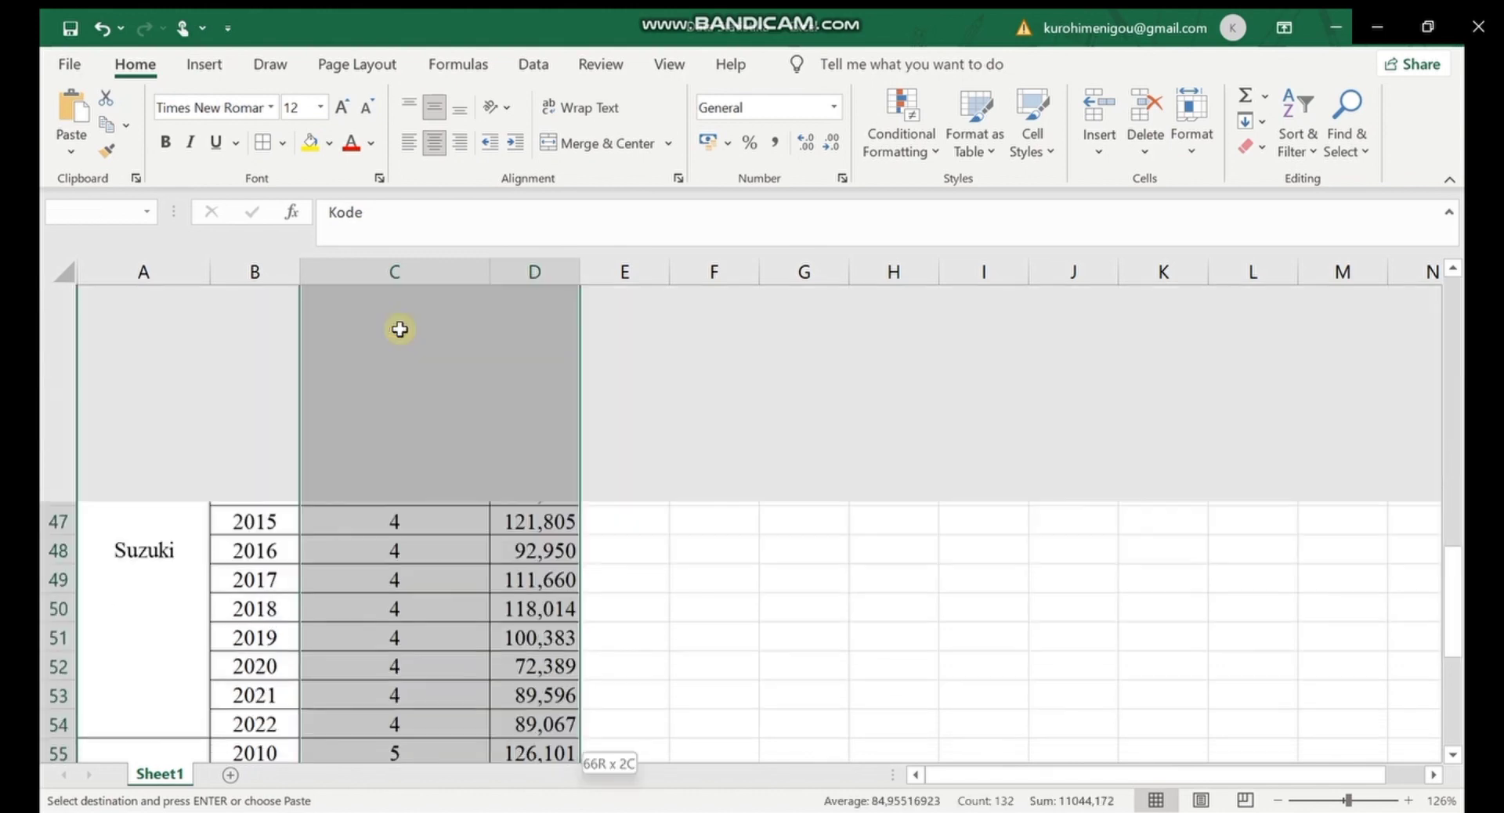
{"action": "key", "text": "ctrl+q"}
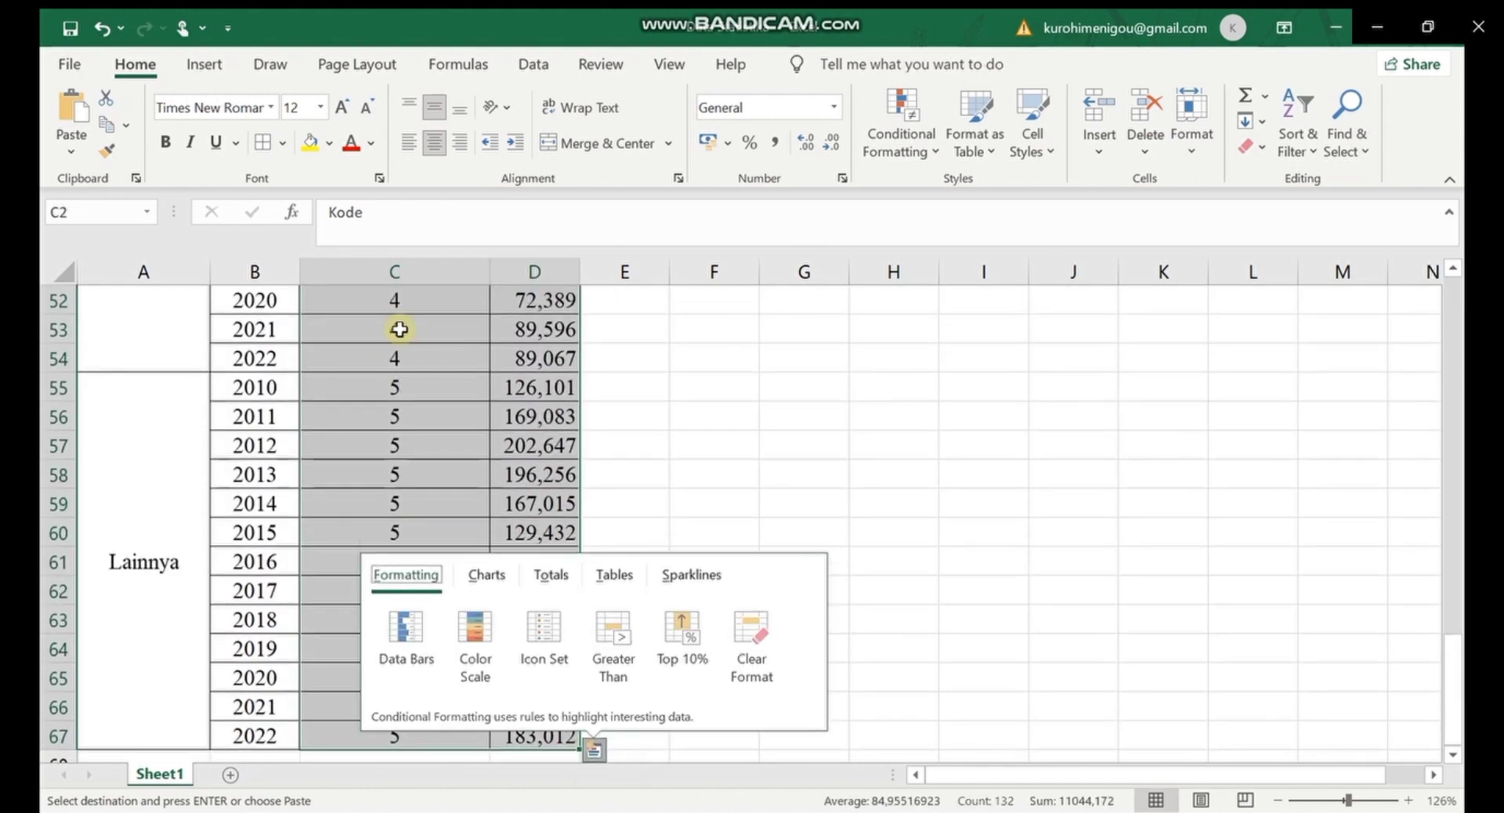
{"action": "right_click", "coordinate": [399, 329]}
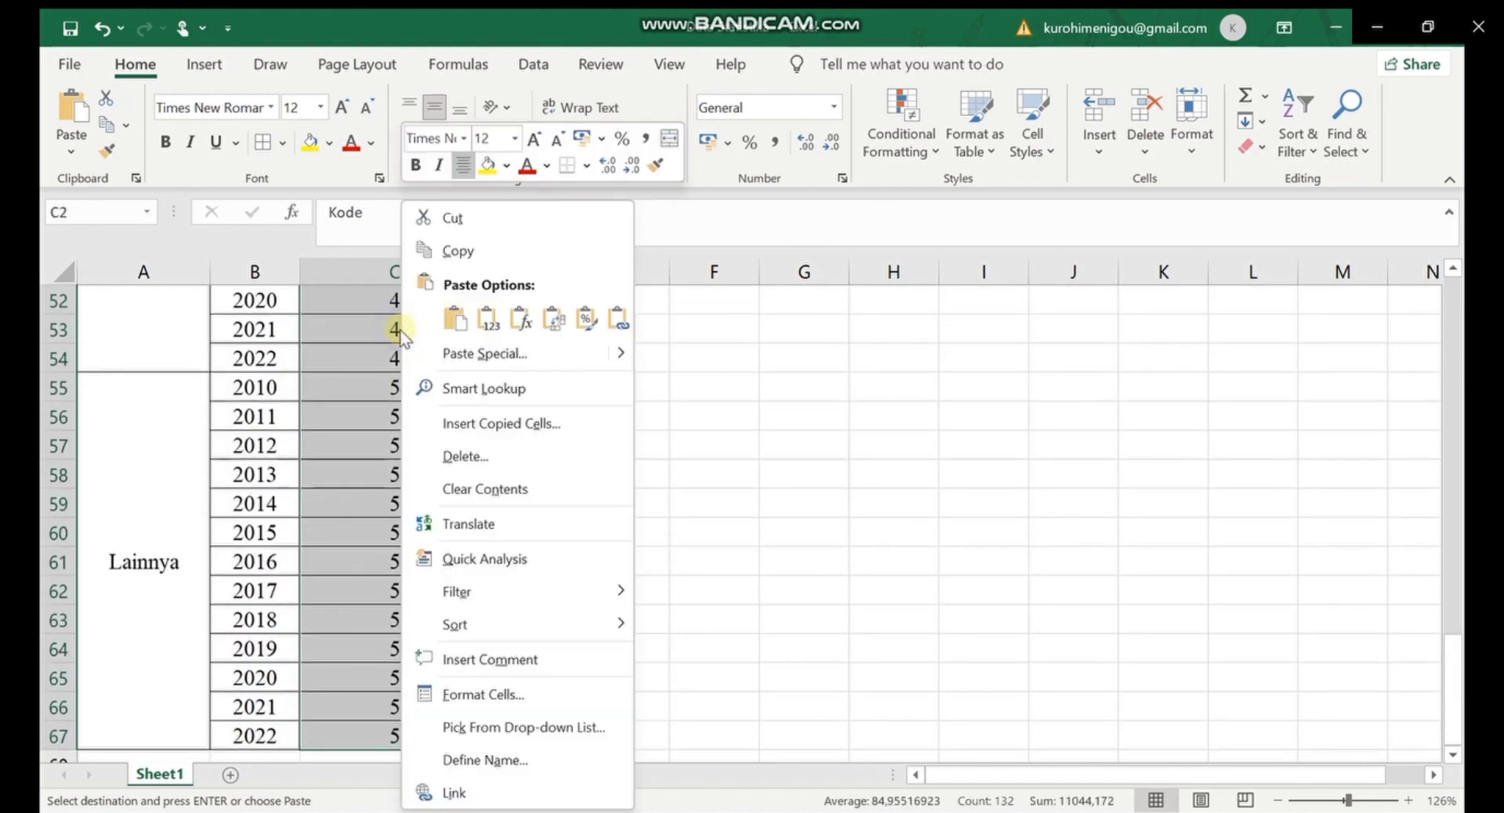
{"action": "left_click", "coordinate": [460, 251]}
{"action": "scroll", "coordinate": [470, 256], "scroll_direction": "up", "scroll_amount": 15}
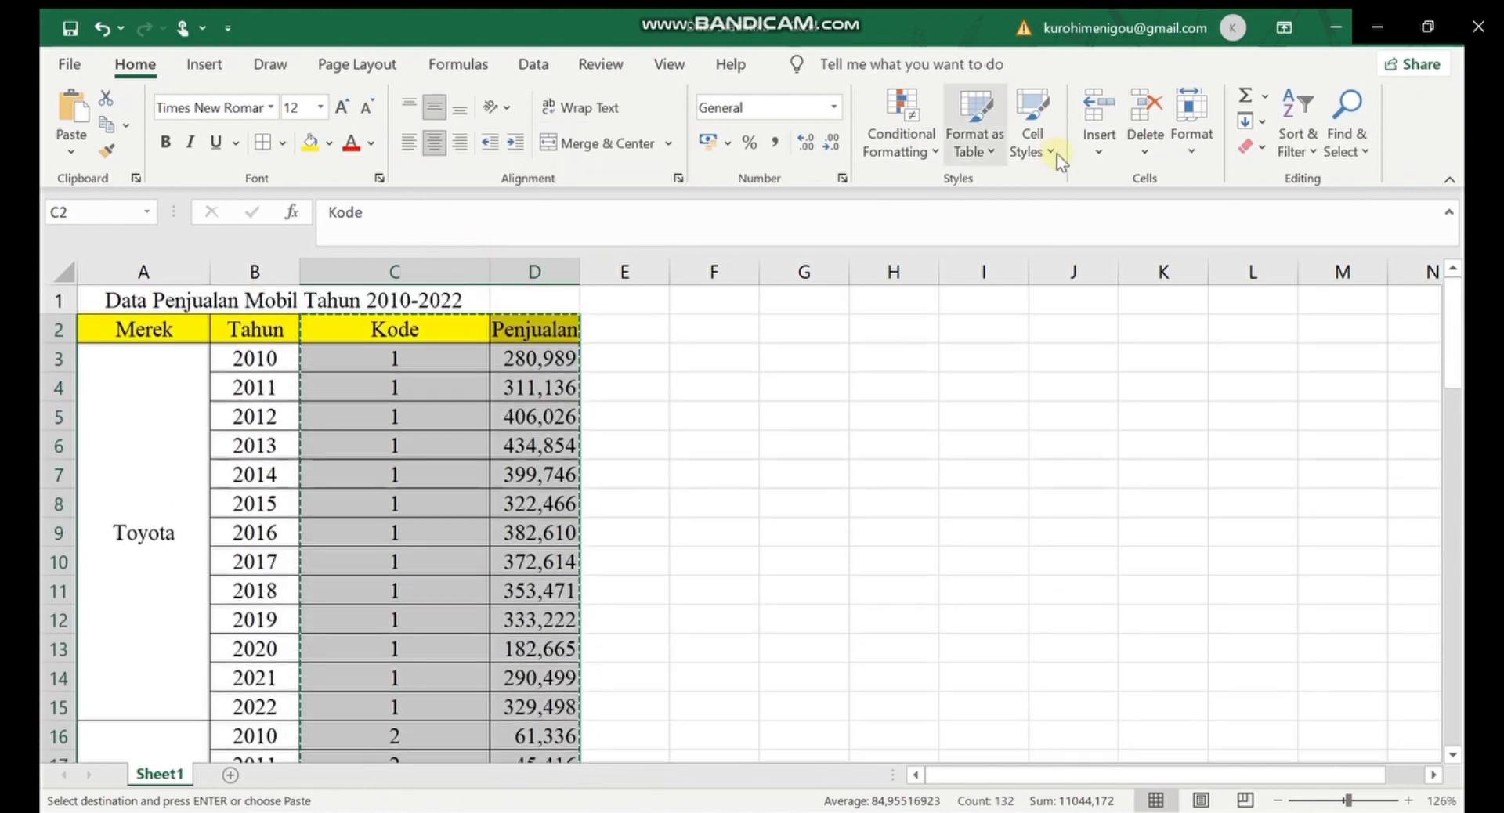
Step: Switch to IBM SPSS Statistics by launching it from the desktop, and dismiss its welcome dialog to reach the empty dataset
{"action": "left_click", "coordinate": [1338, 24]}
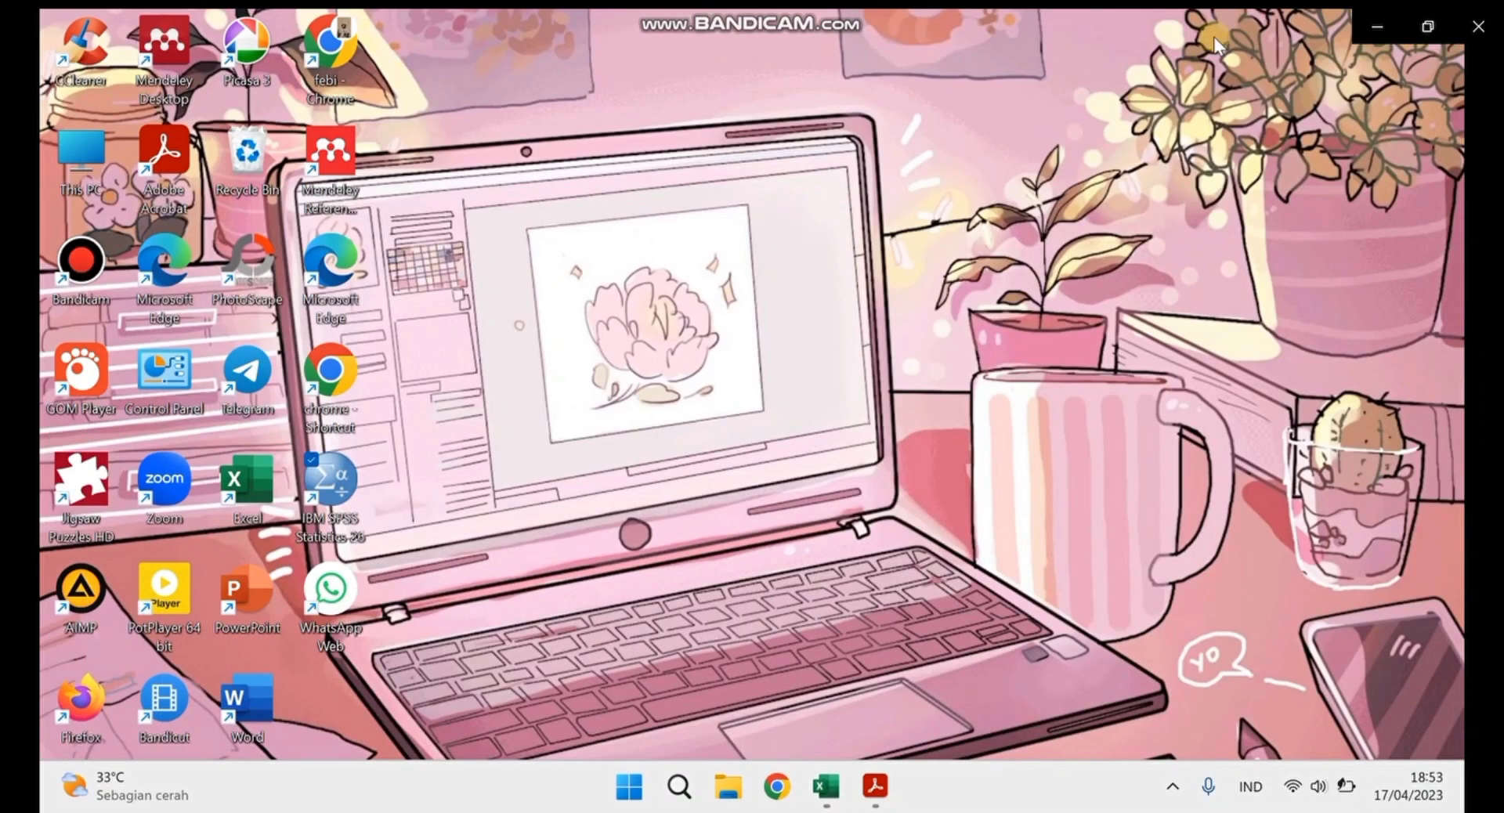
{"action": "double_click", "coordinate": [338, 492]}
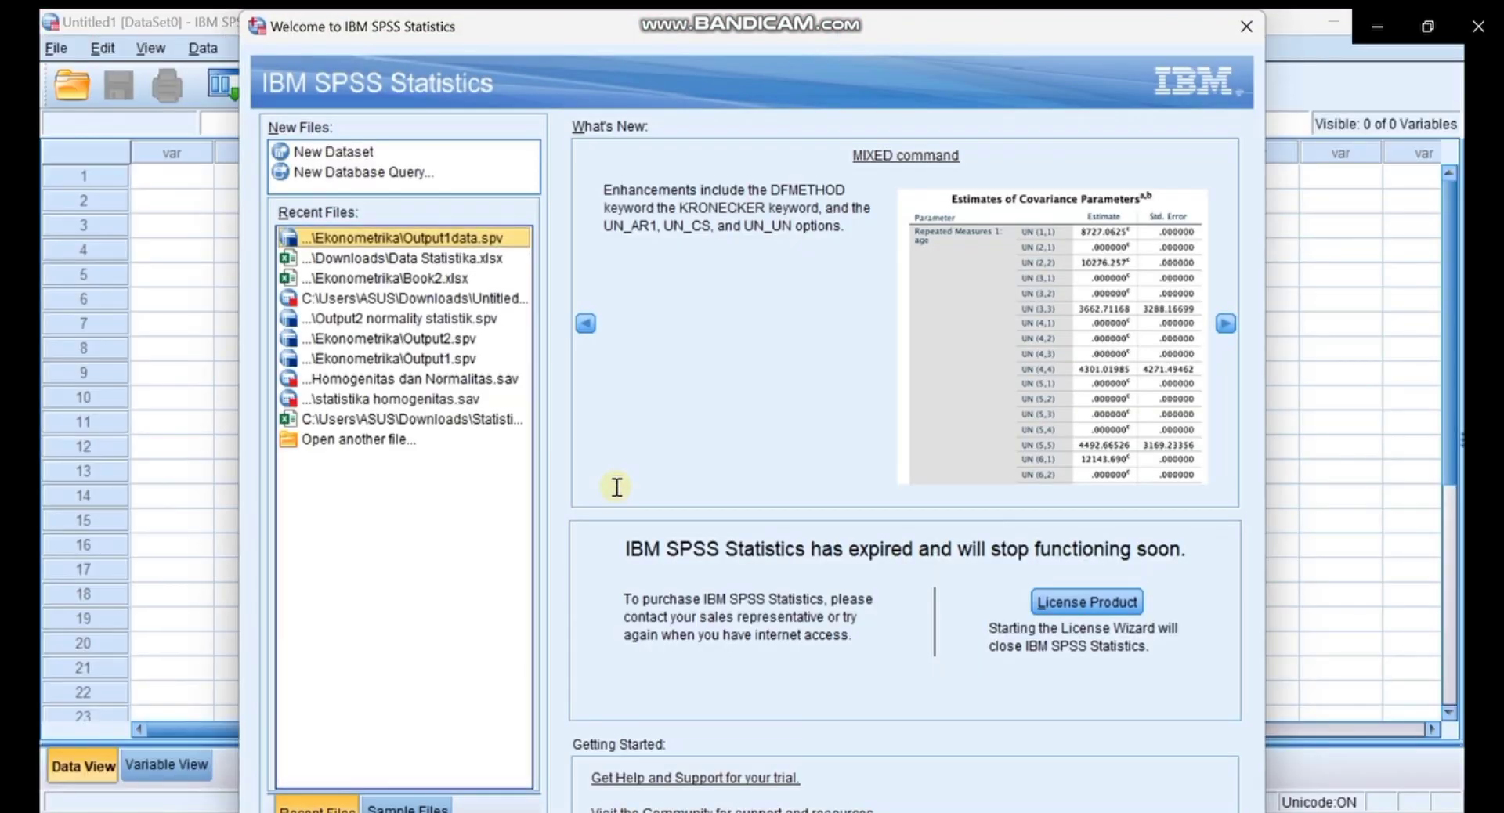
{"action": "left_click", "coordinate": [1246, 28]}
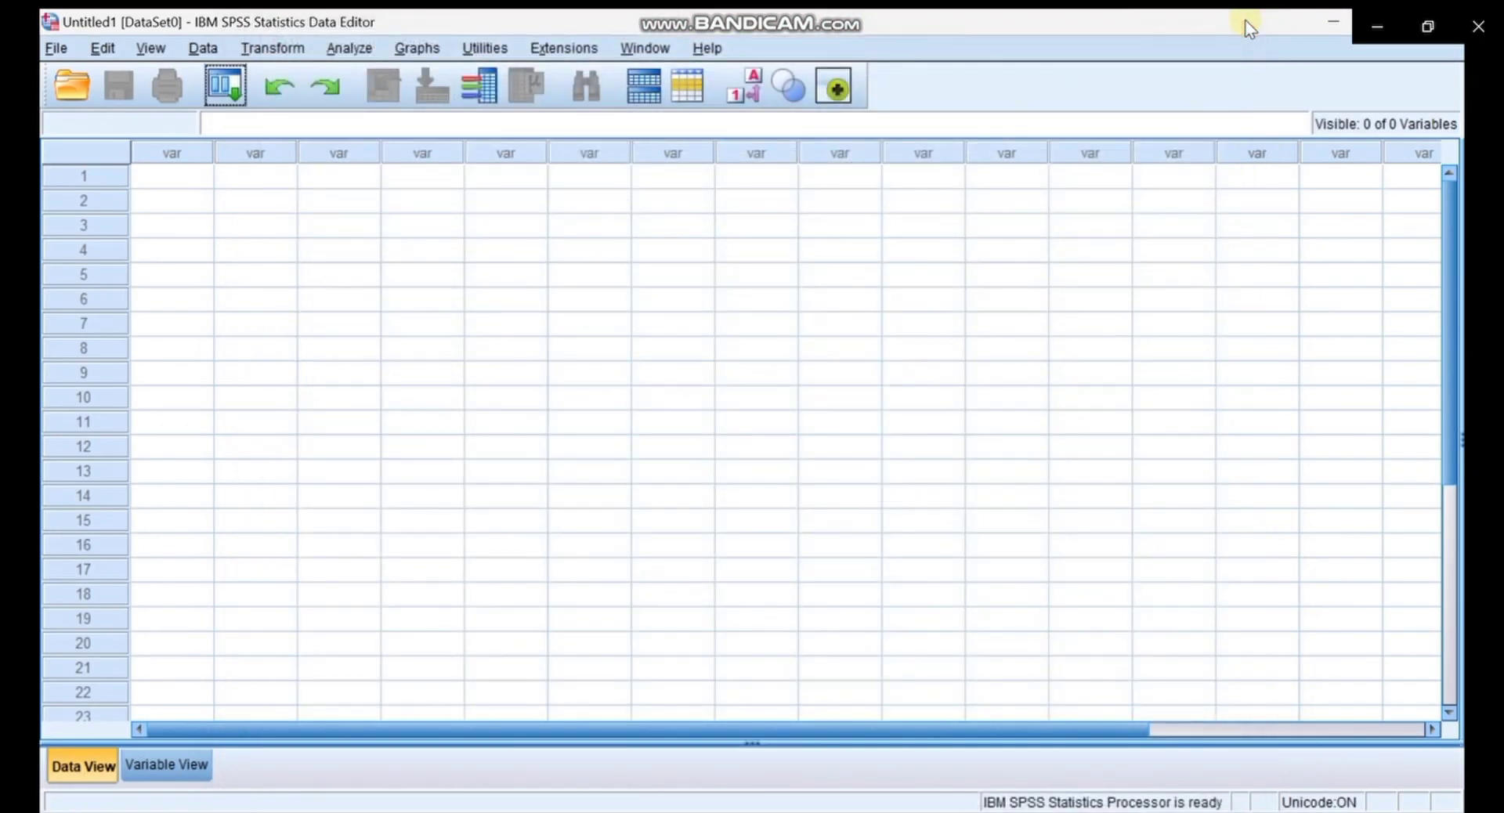
Step: Paste the copied data with variable names into the dataset, starting at the first cell
{"action": "left_click", "coordinate": [193, 191]}
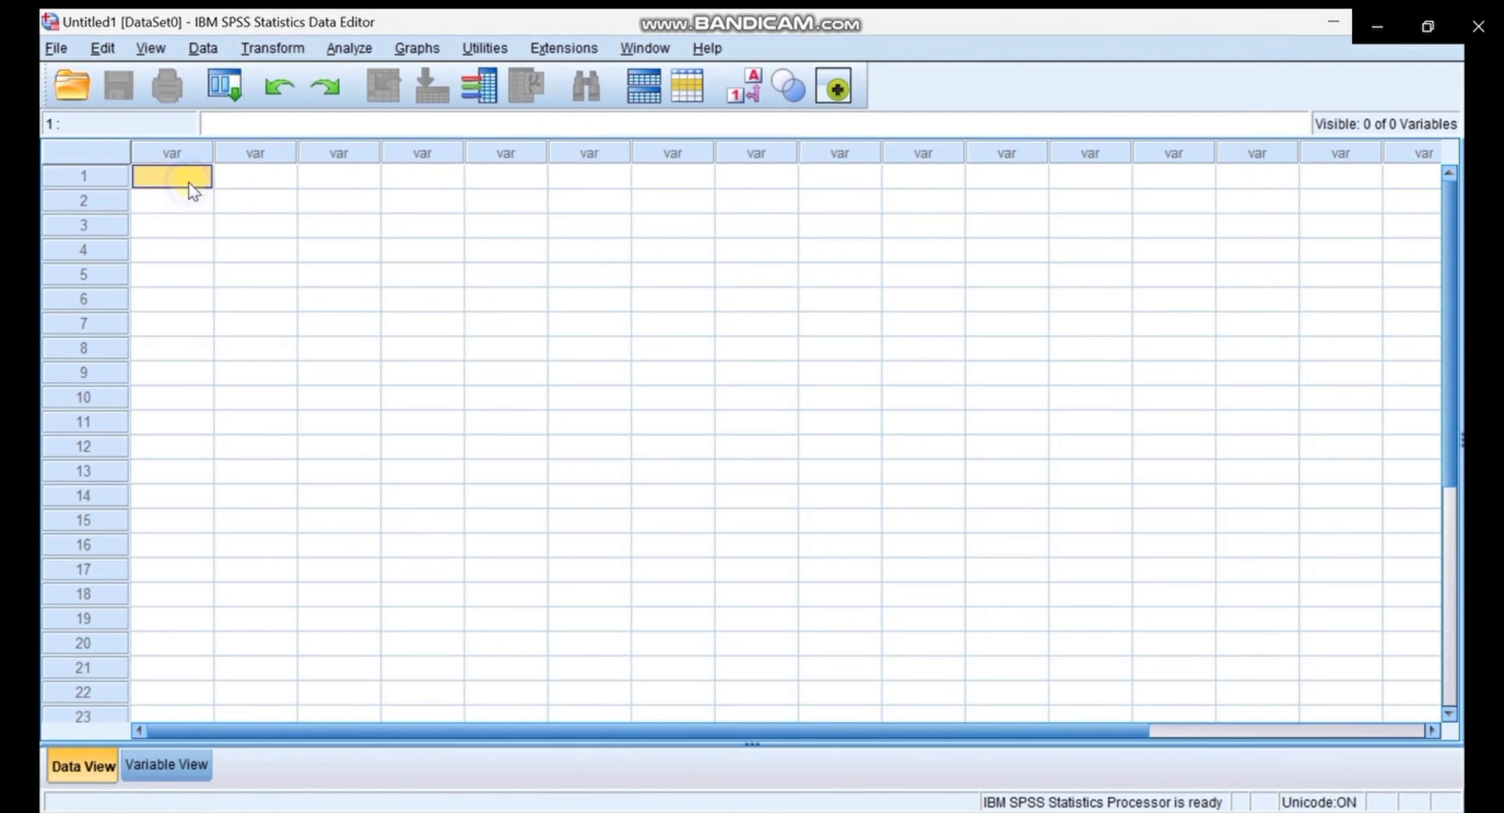
{"action": "right_click", "coordinate": [189, 184]}
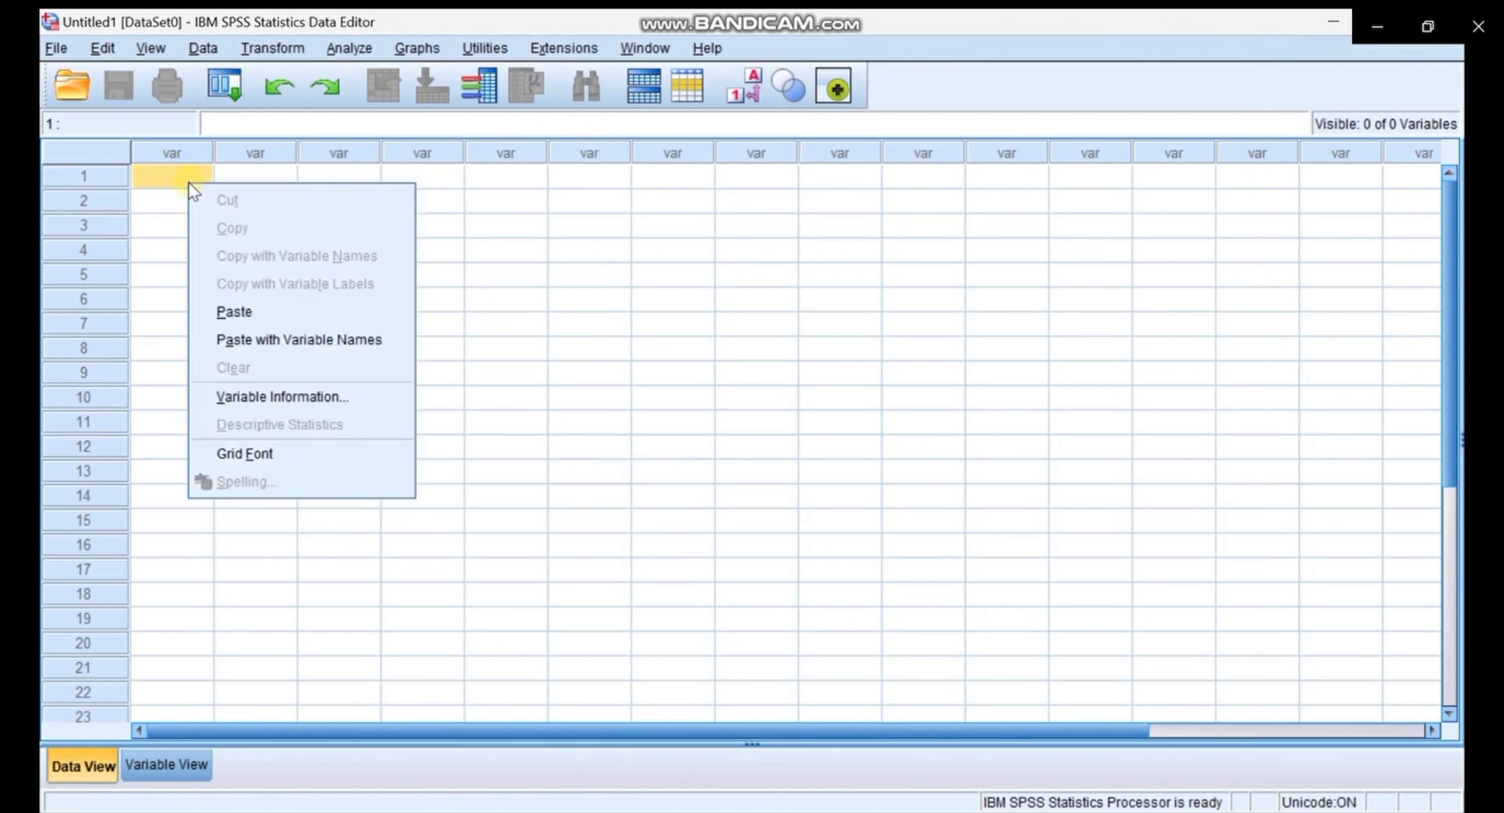
{"action": "left_click", "coordinate": [276, 341]}
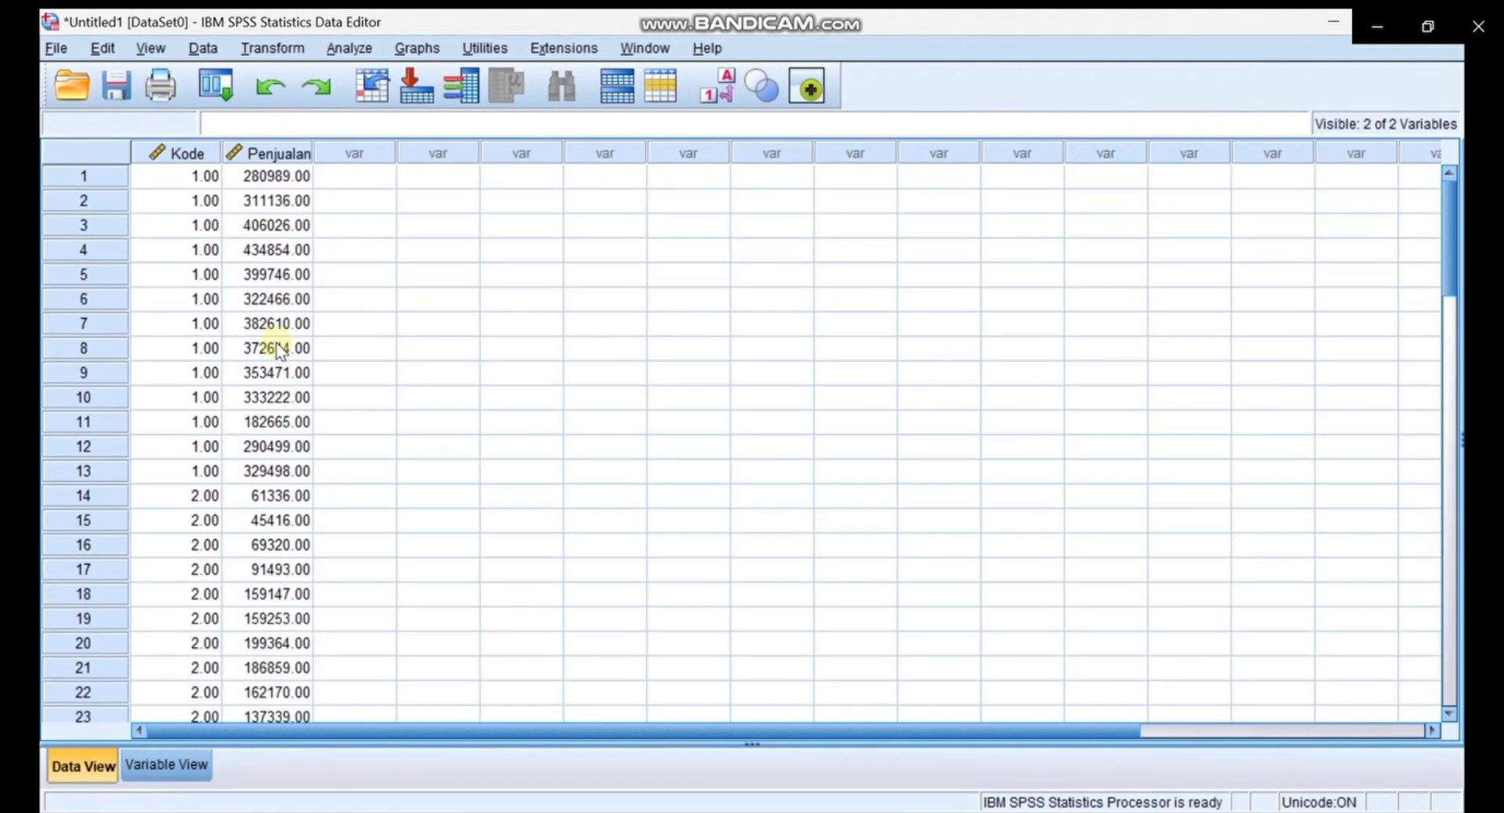
Step: Set the decimals of both the Kode and Penjualan variables to 0 in Variable View
{"action": "left_click", "coordinate": [192, 765]}
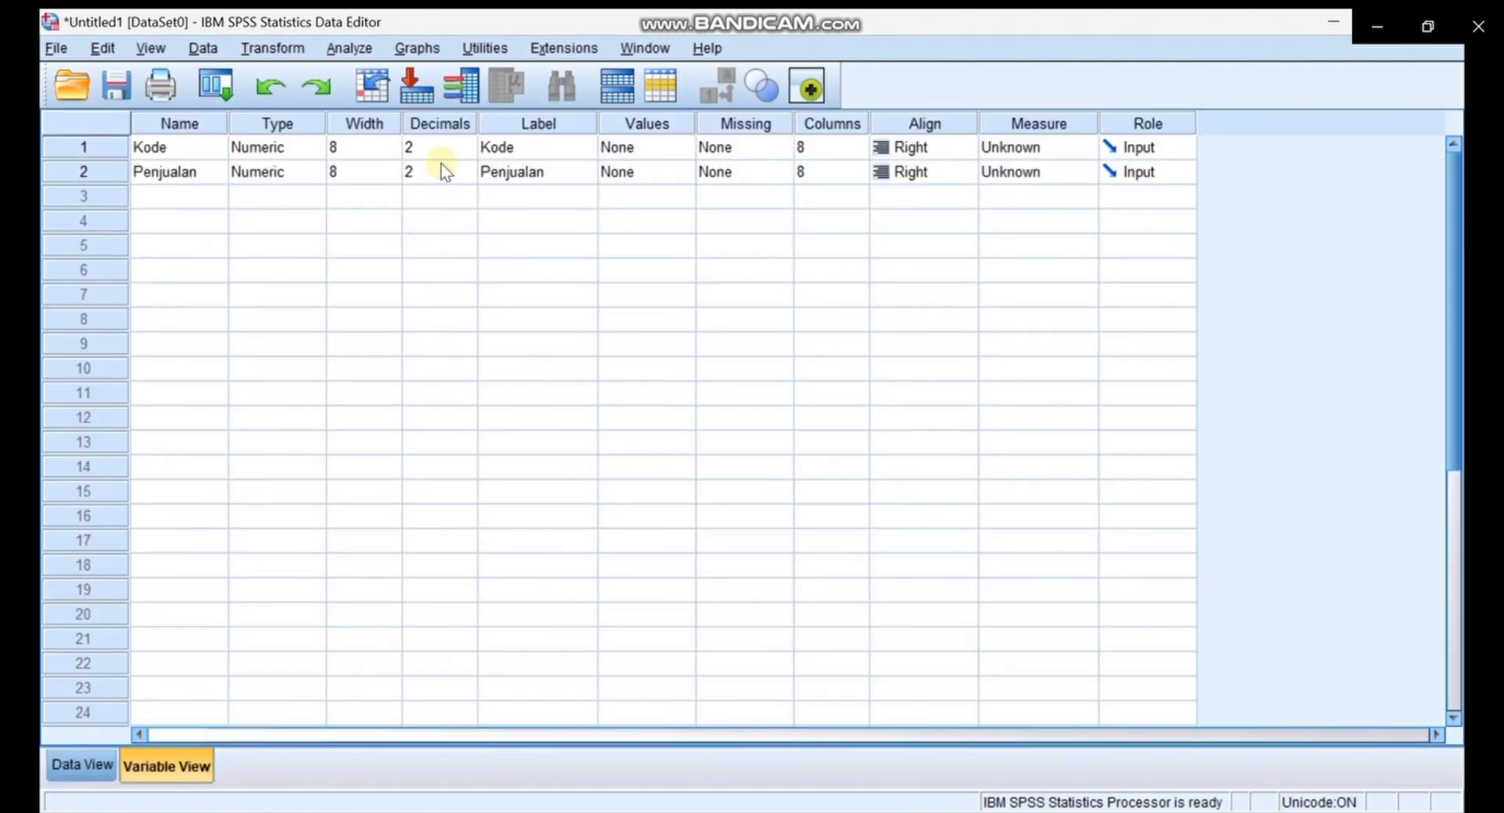
{"action": "left_click", "coordinate": [468, 150]}
{"action": "double_click", "coordinate": [467, 152]}
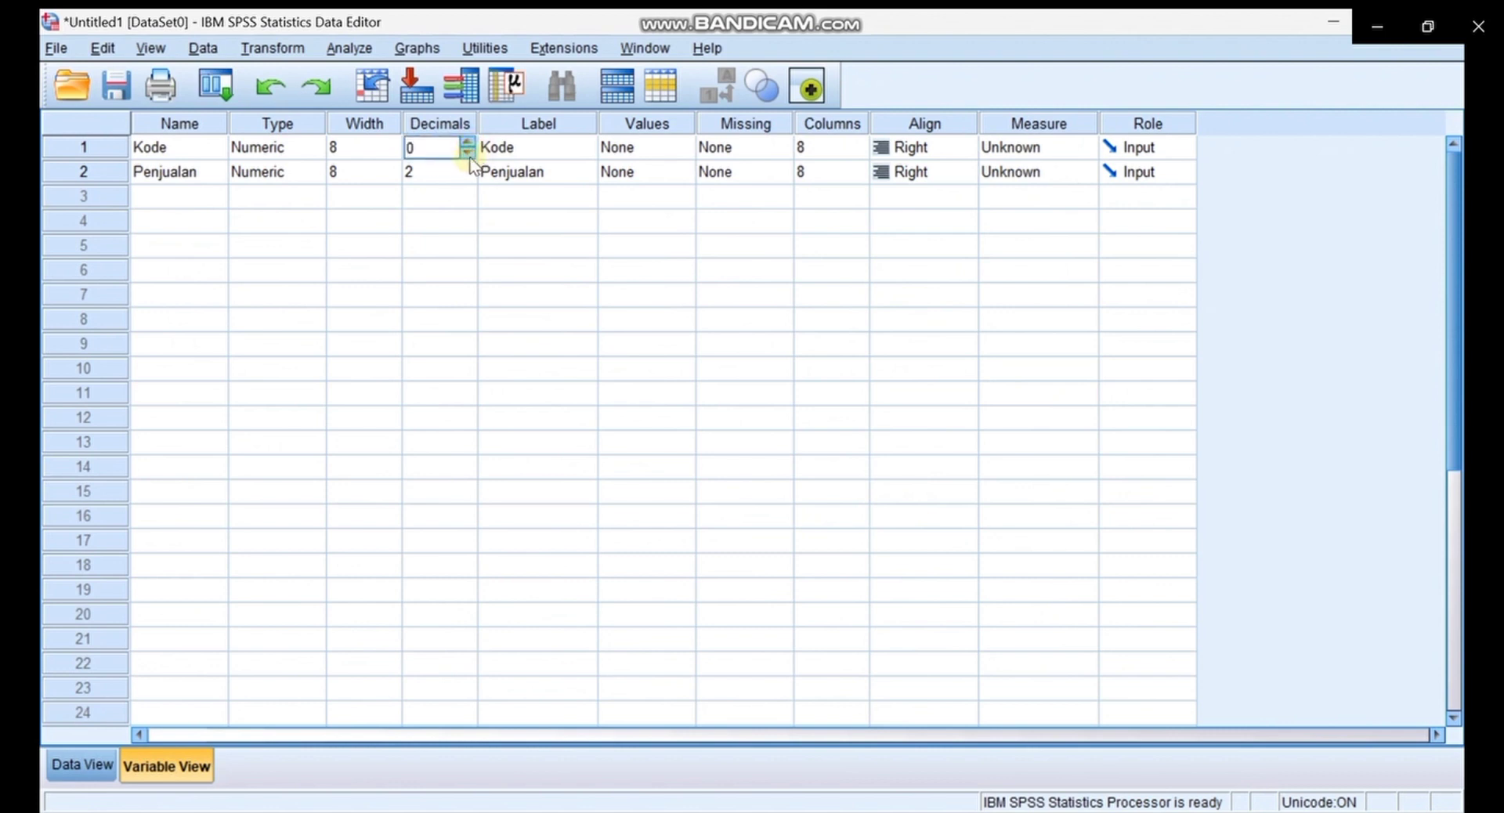
{"action": "left_click", "coordinate": [467, 179]}
{"action": "double_click", "coordinate": [468, 179]}
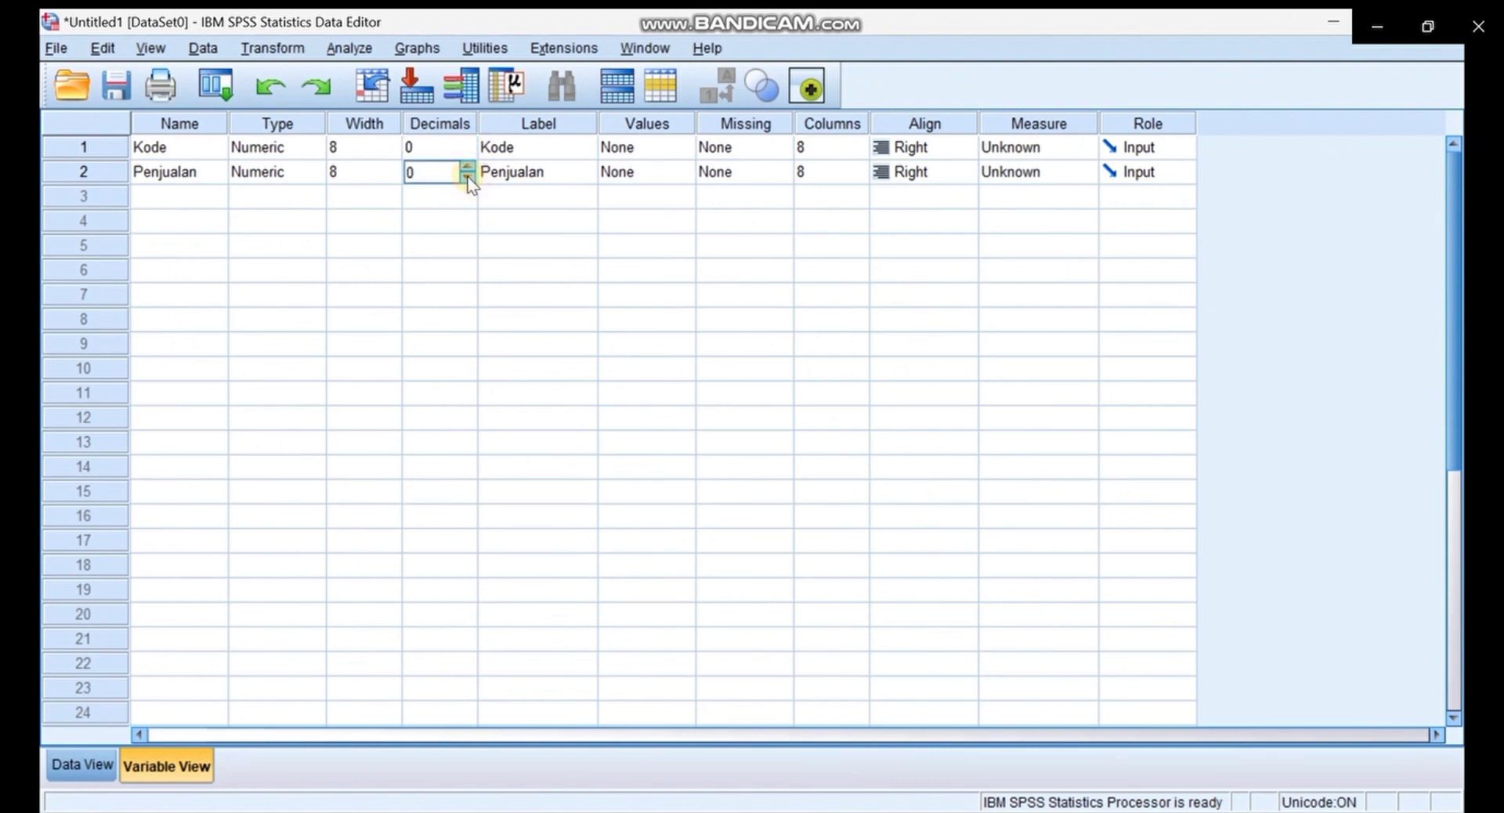
Step: Set the measurement level of Kode to Nominal and of Penjualan to Scale
{"action": "left_click", "coordinate": [1028, 152]}
{"action": "left_click", "coordinate": [1030, 216]}
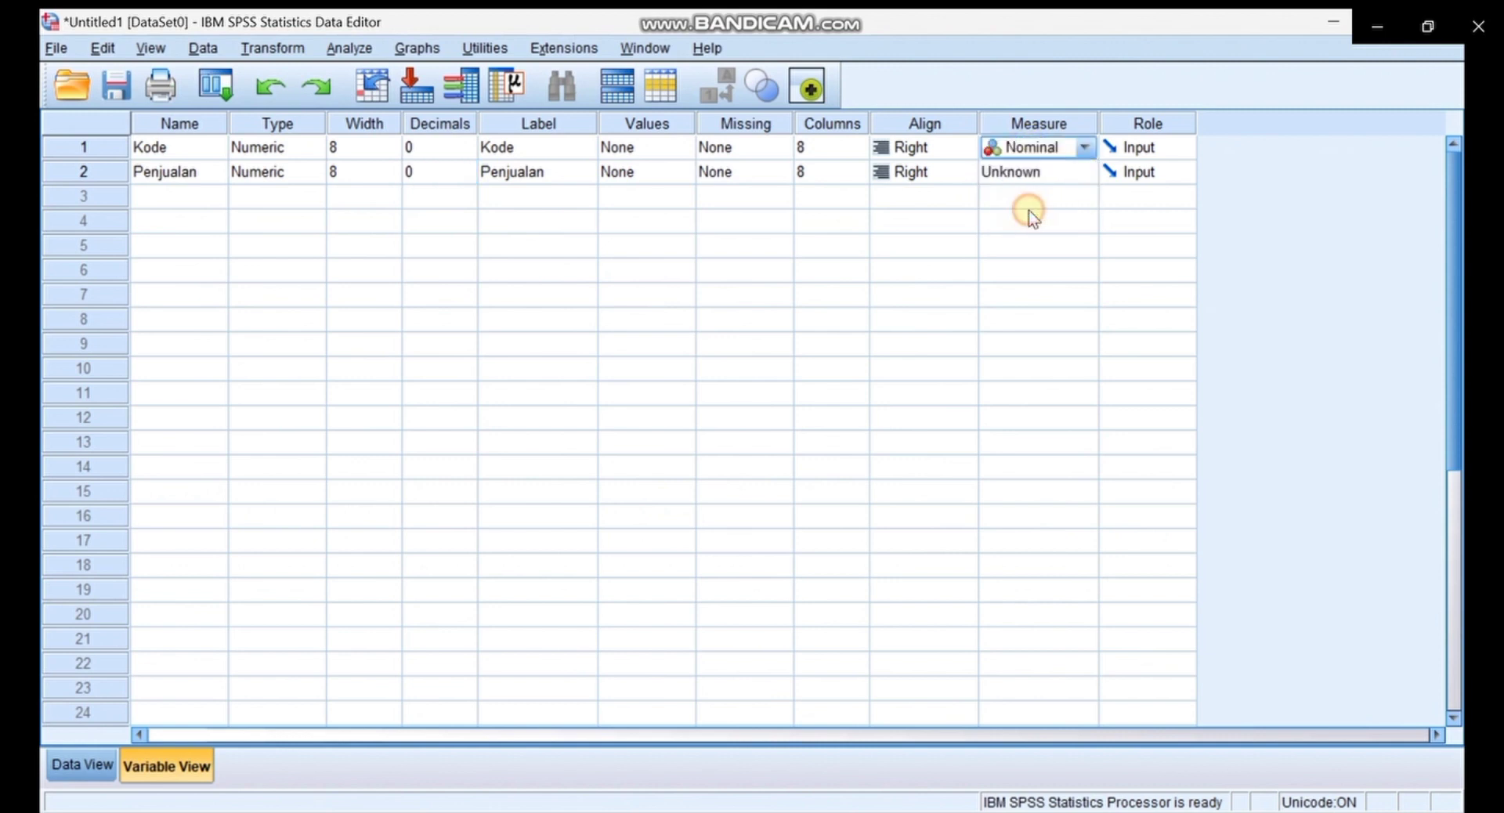
{"action": "left_click", "coordinate": [1028, 173]}
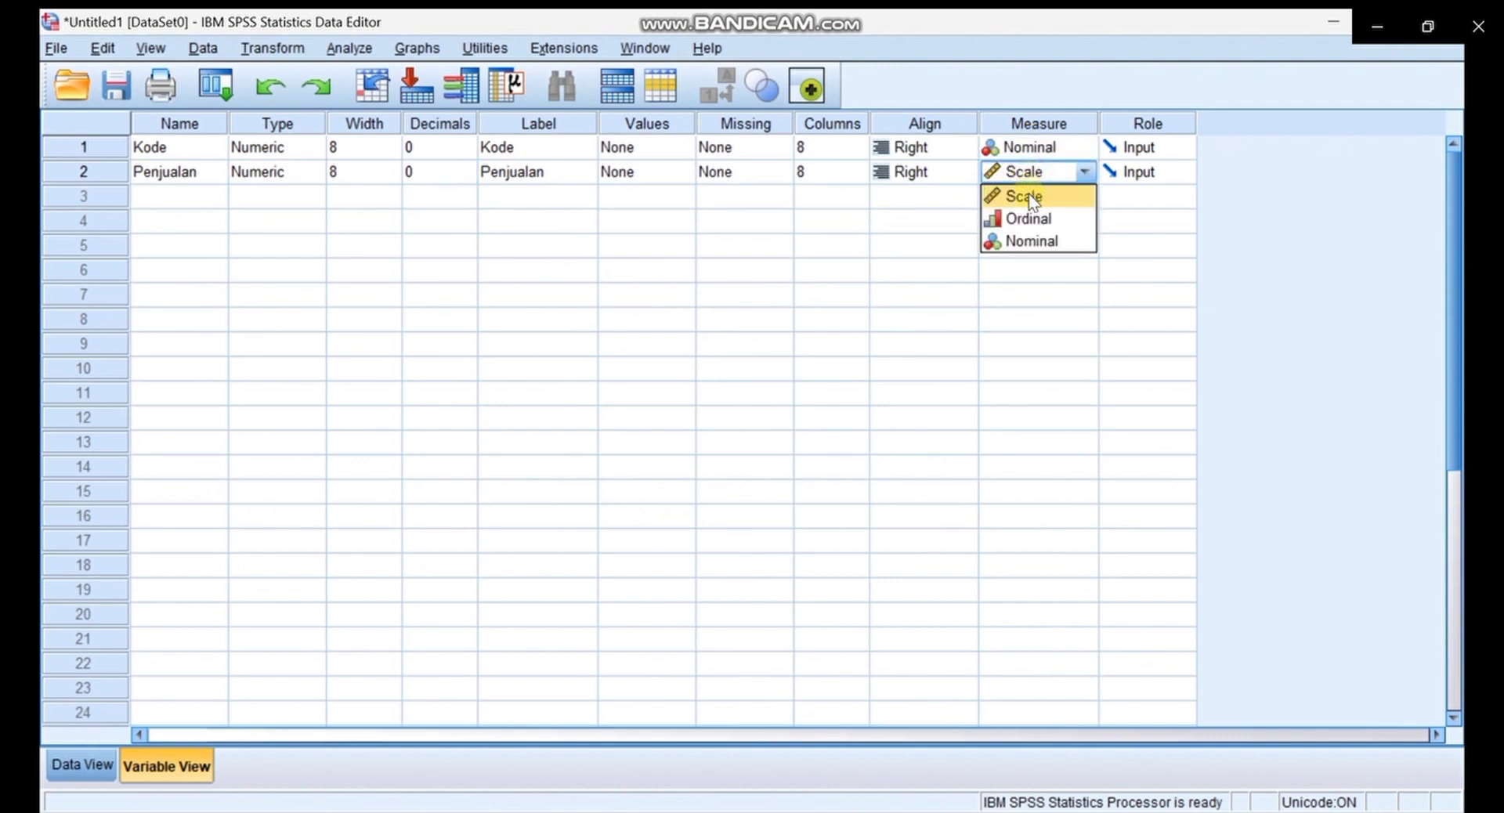
{"action": "left_click", "coordinate": [1028, 198]}
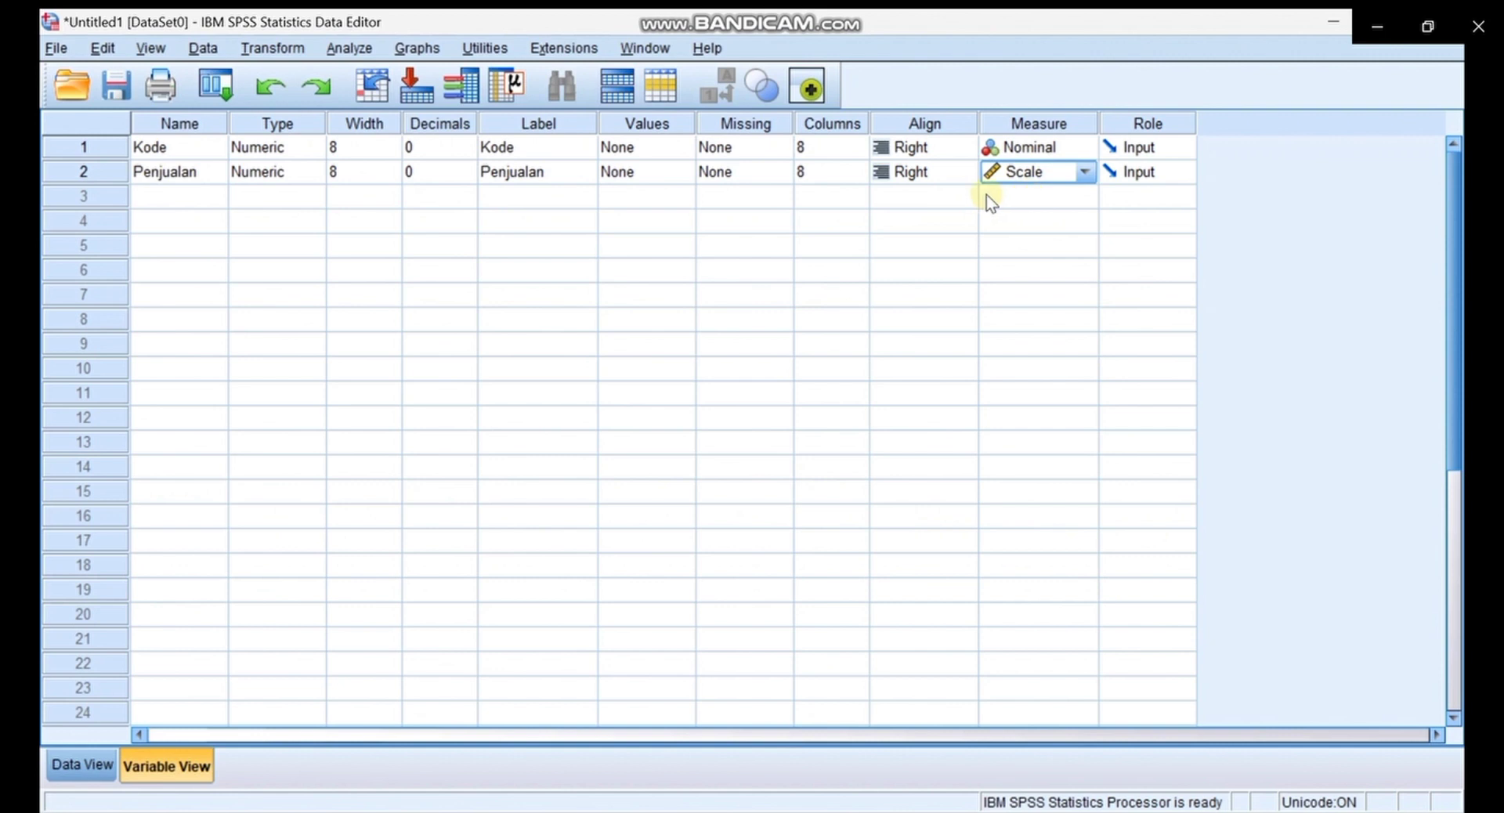
Step: Add value labels for the Kode variable: 1 = Toyota and 2 = Honda
{"action": "left_click", "coordinate": [664, 151]}
{"action": "left_click", "coordinate": [681, 149]}
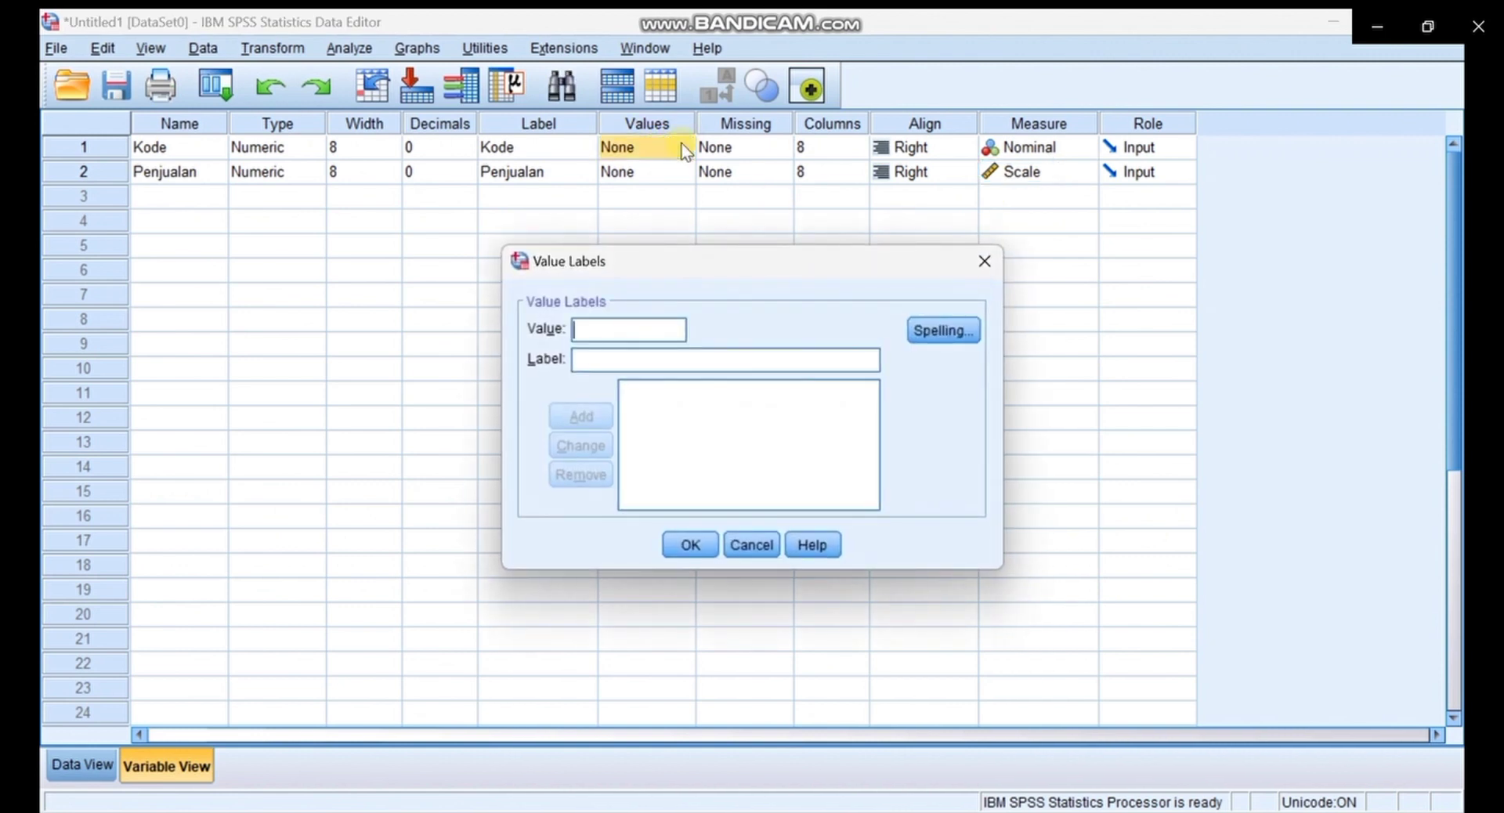
{"action": "type", "text": "1"}
{"action": "left_click", "coordinate": [596, 356]}
{"action": "type", "text": "T"}
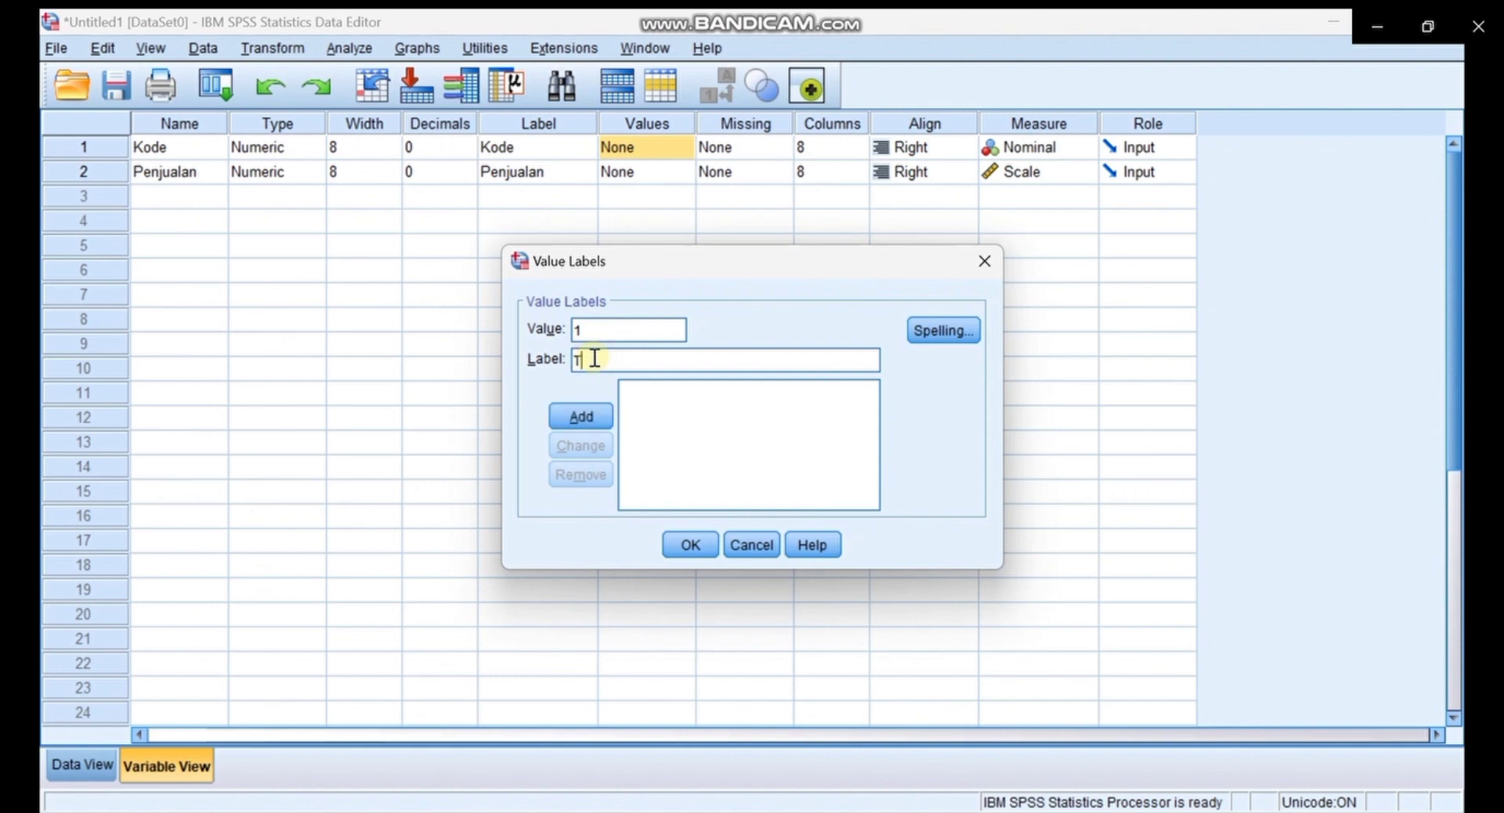
{"action": "type", "text": "oyota"}
{"action": "left_click", "coordinate": [593, 415]}
{"action": "left_click", "coordinate": [592, 336]}
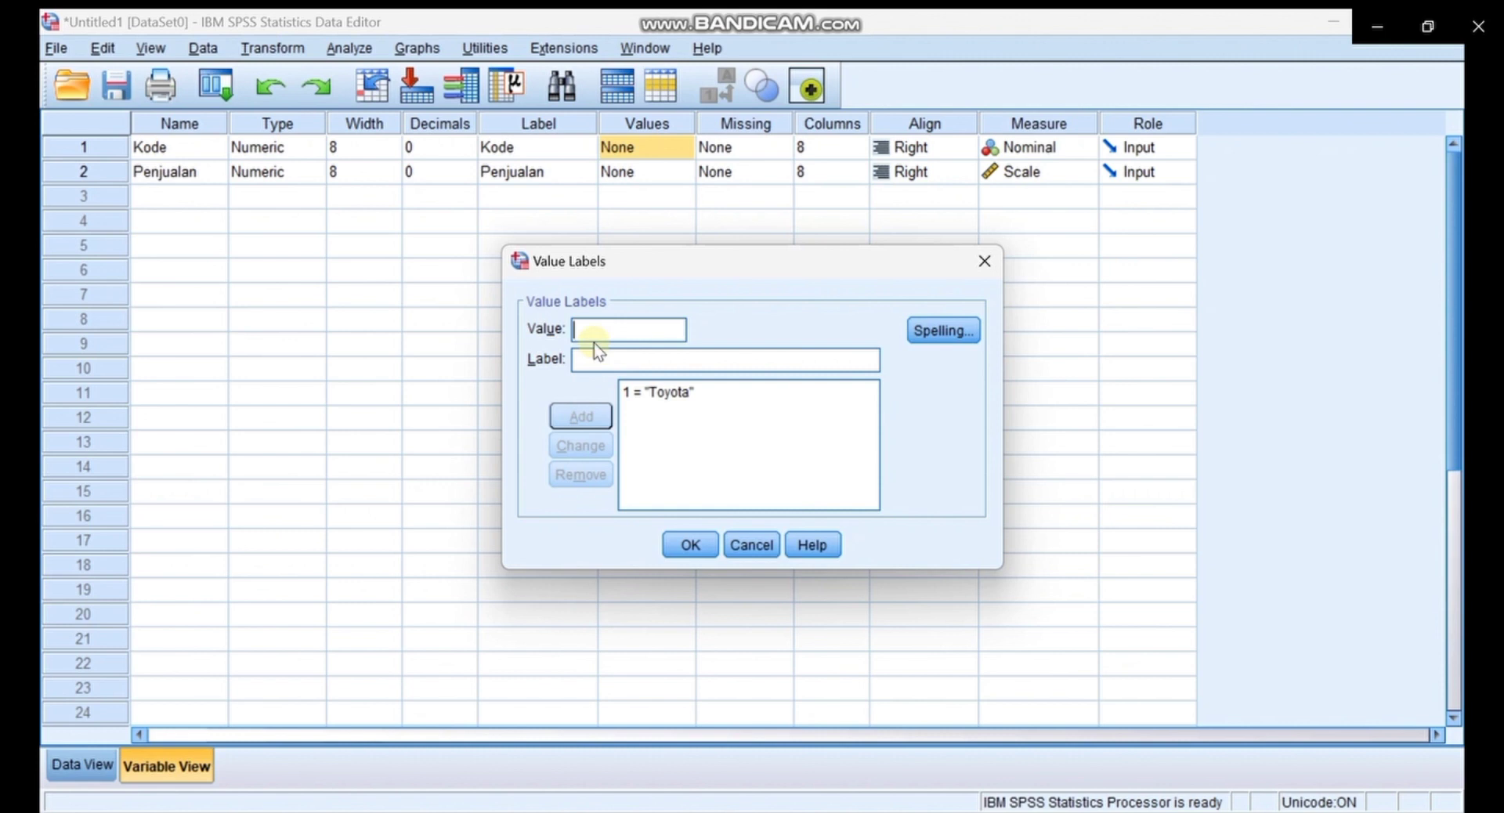
{"action": "type", "text": "2"}
{"action": "left_click", "coordinate": [596, 356]}
{"action": "type", "text": "Honda"}
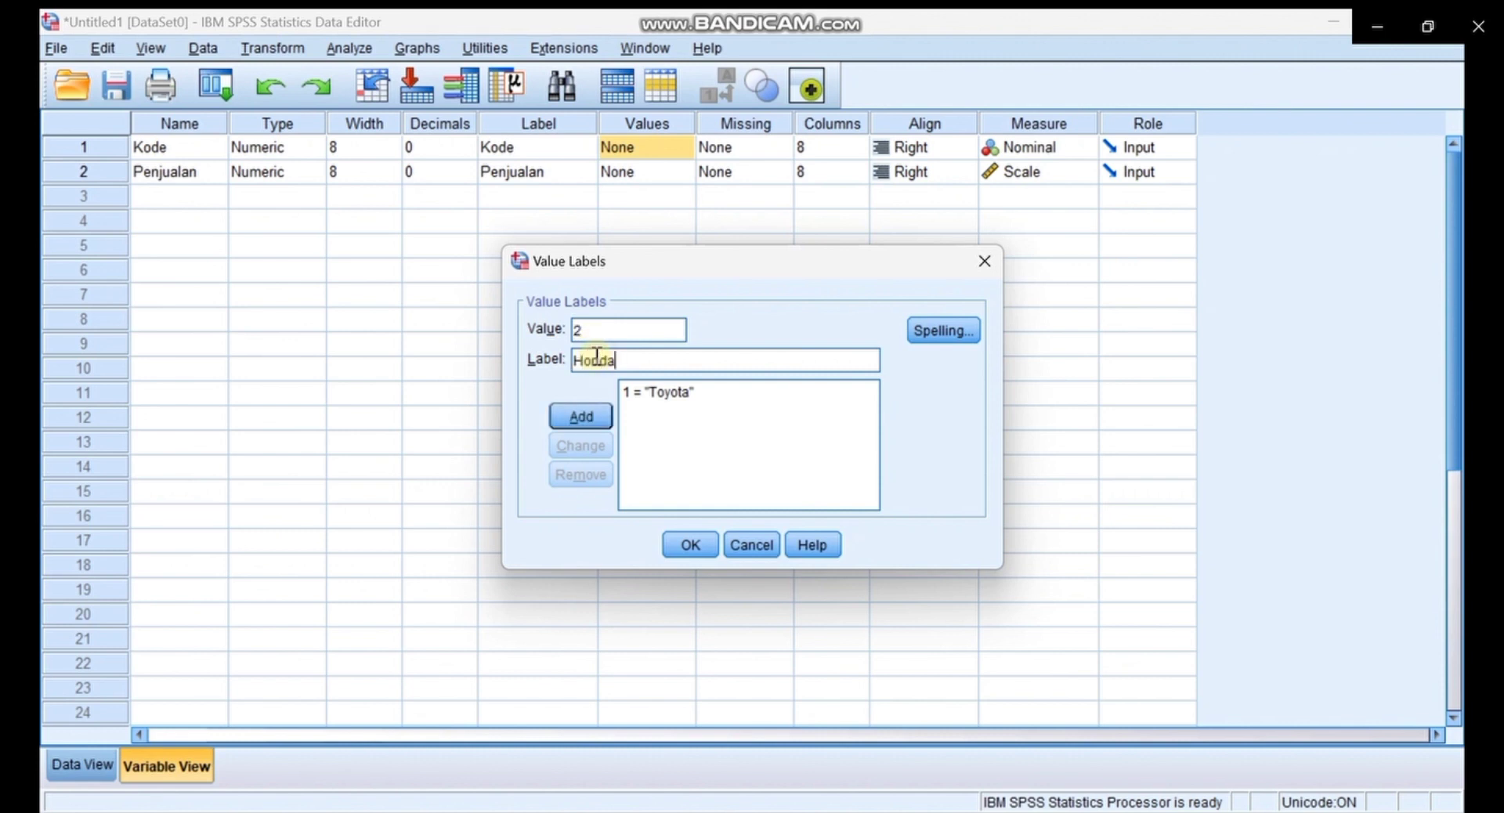
{"action": "left_click", "coordinate": [584, 421]}
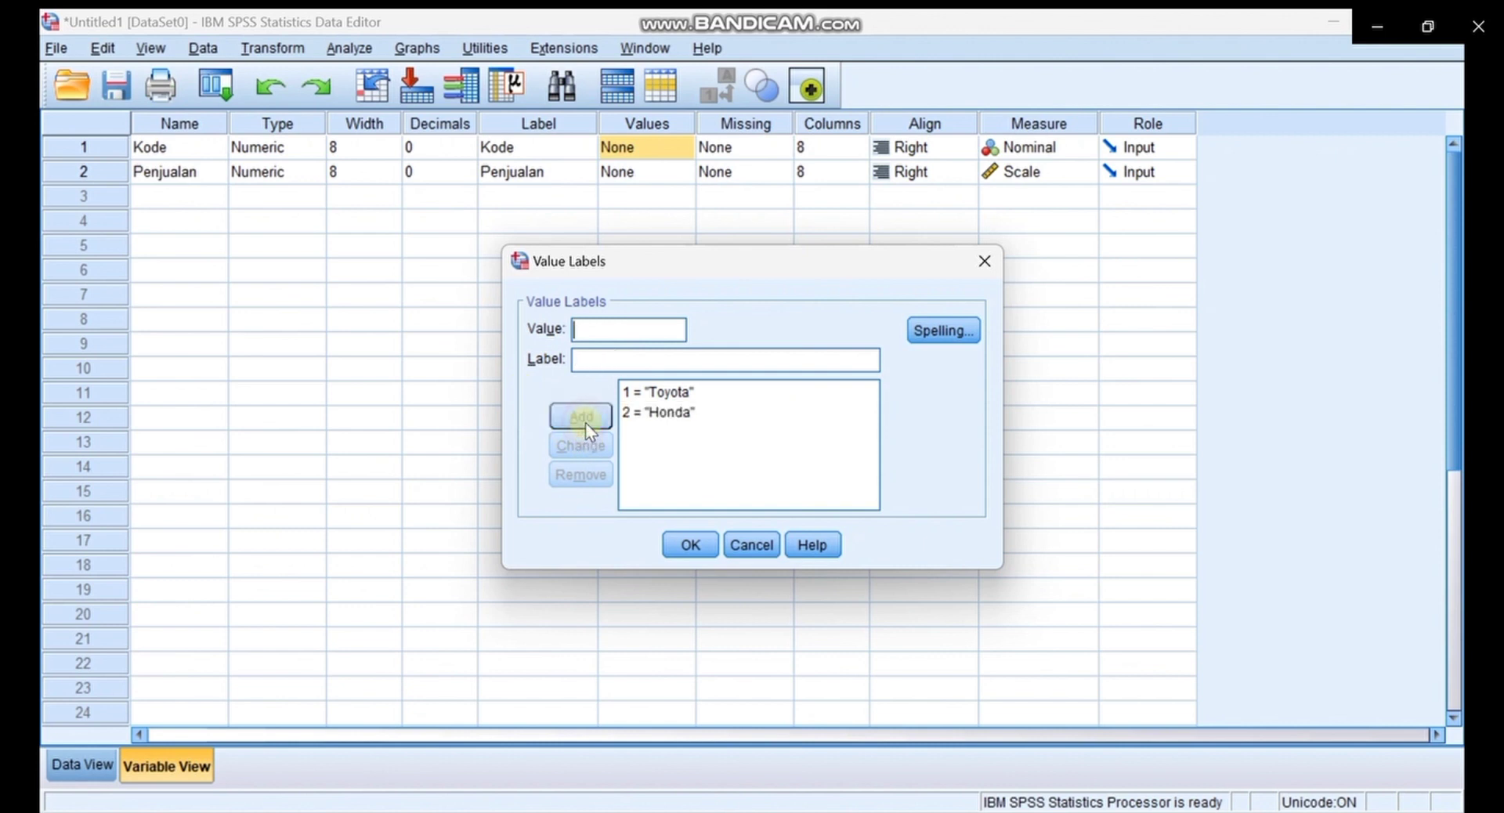
Step: Add the value labels 3 = Mitsubishi and 4 = Suzuki to the Kode variable
{"action": "type", "text": "3"}
{"action": "left_click", "coordinate": [609, 360]}
{"action": "type", "text": "Mitsub"}
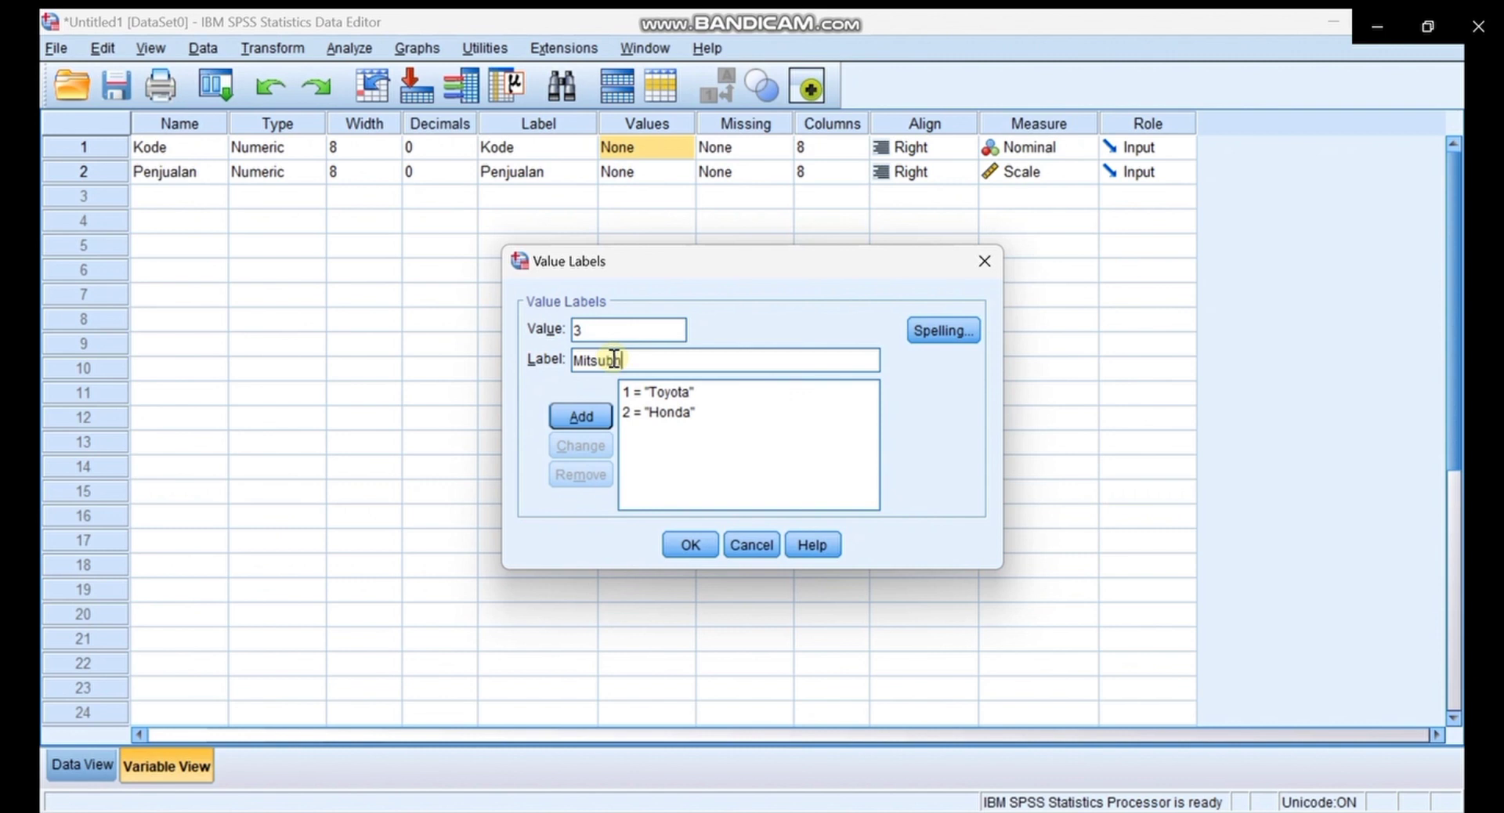
{"action": "type", "text": "ishi"}
{"action": "left_click", "coordinate": [589, 420]}
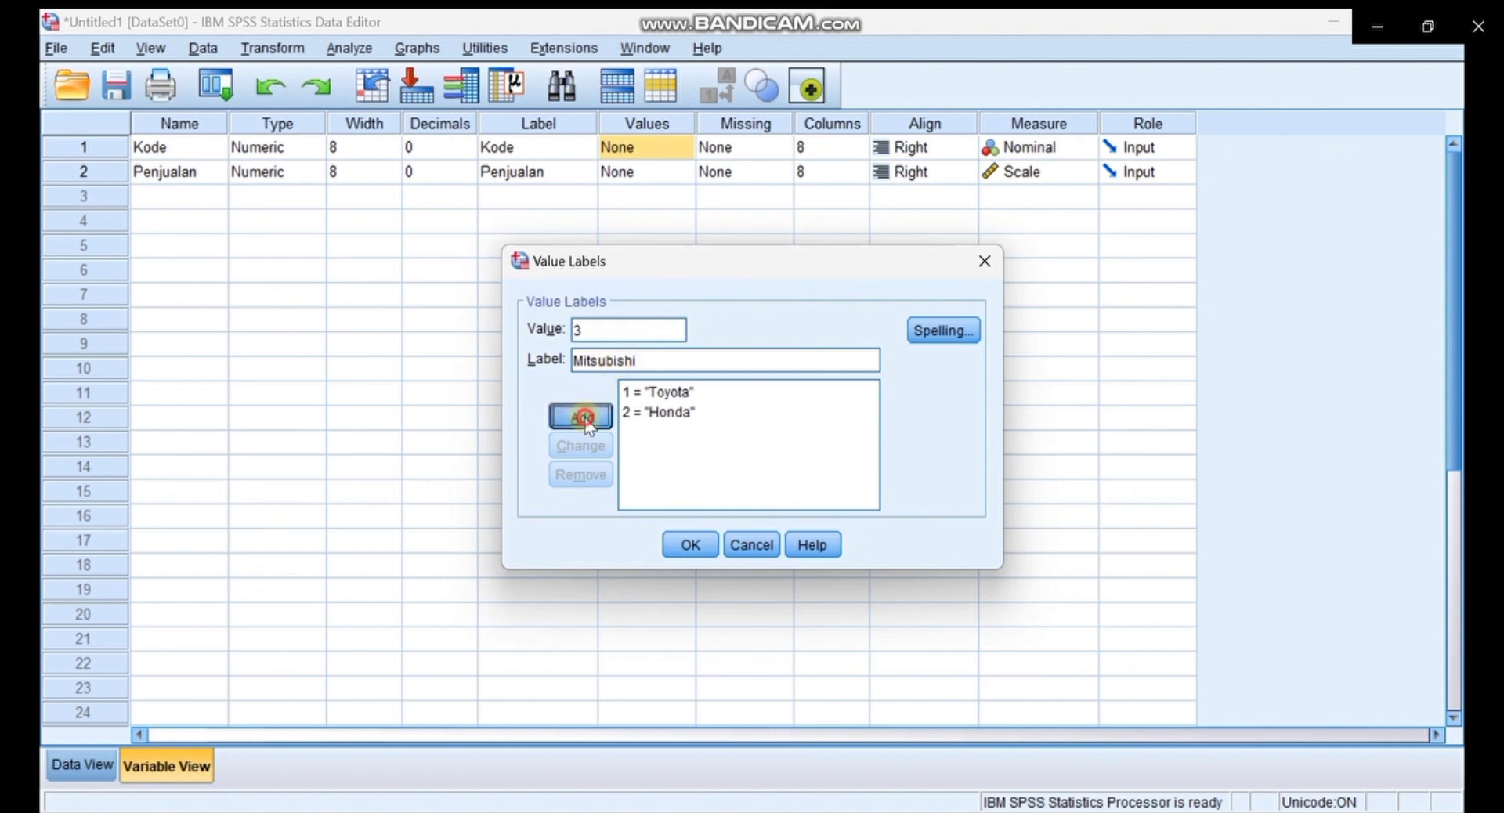
{"action": "type", "text": "4"}
{"action": "left_click", "coordinate": [601, 362]}
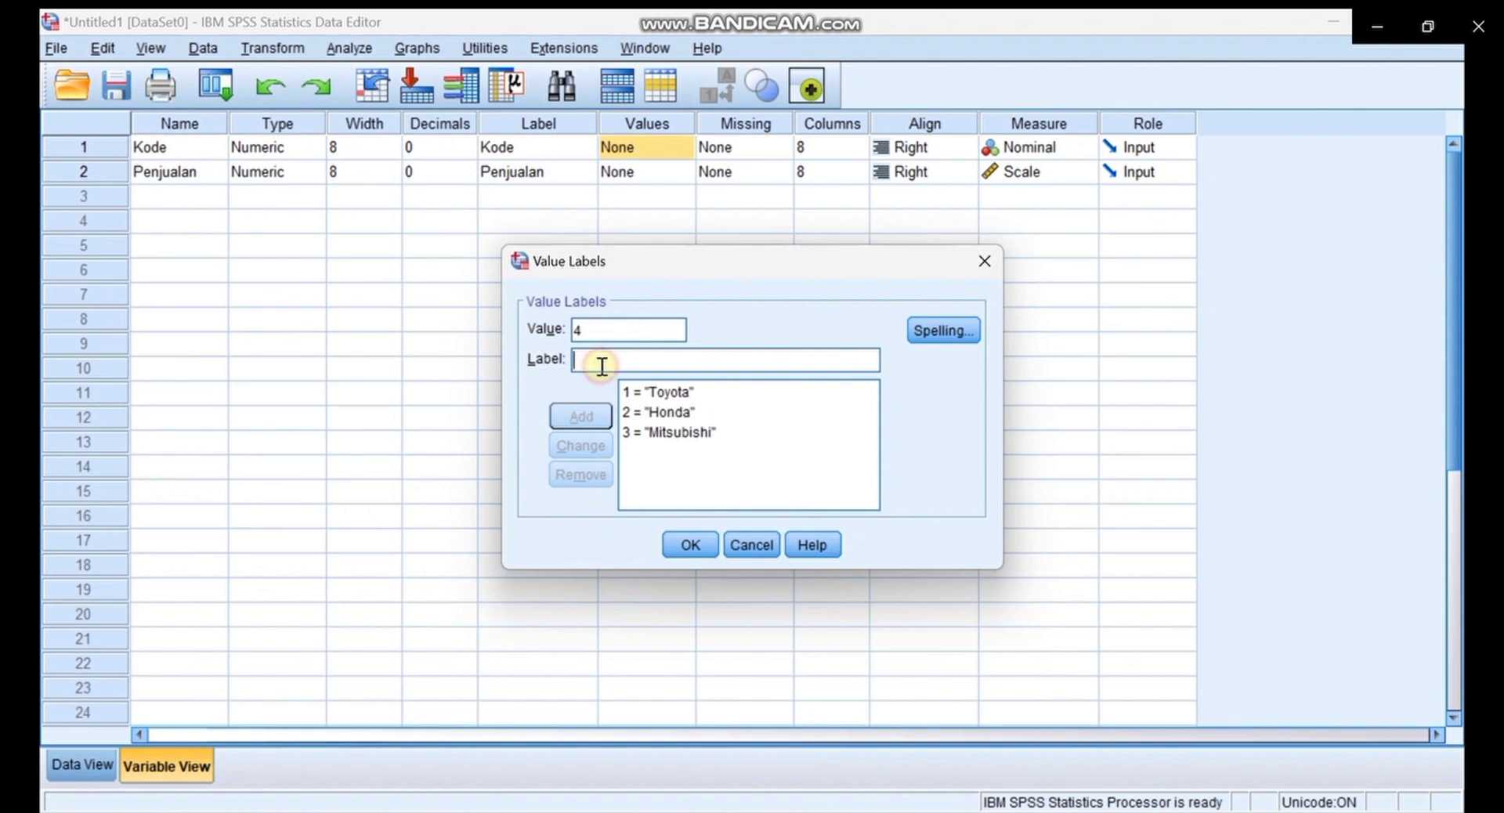
{"action": "type", "text": "Suzuki"}
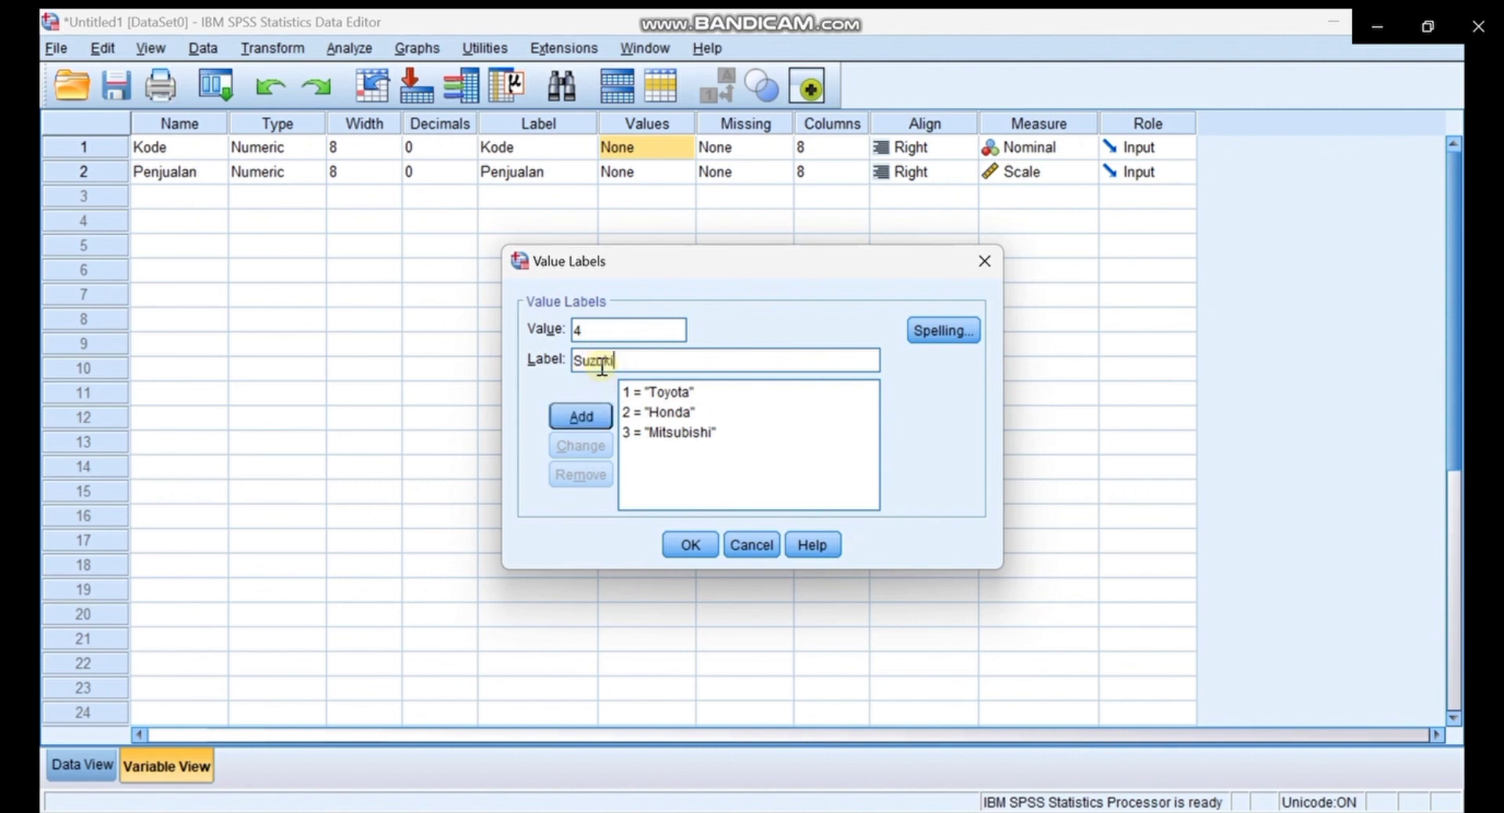
{"action": "left_click", "coordinate": [580, 416]}
Step: Add the value label 5 = Lainnya to the Kode variable and accept the set of labels
{"action": "left_click", "coordinate": [605, 332]}
{"action": "type", "text": "5"}
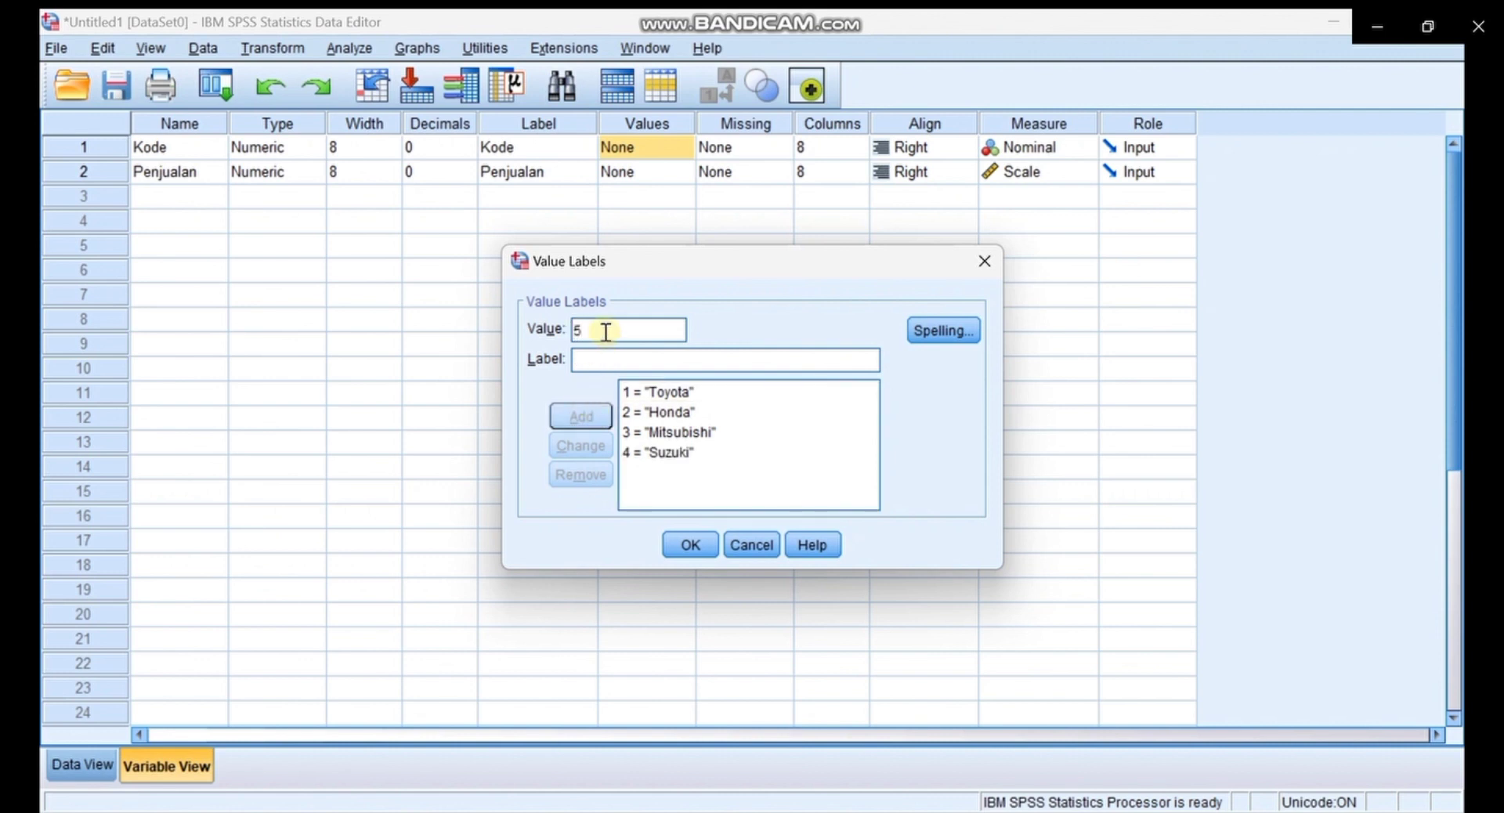
{"action": "left_click", "coordinate": [608, 355]}
{"action": "type", "text": "L"}
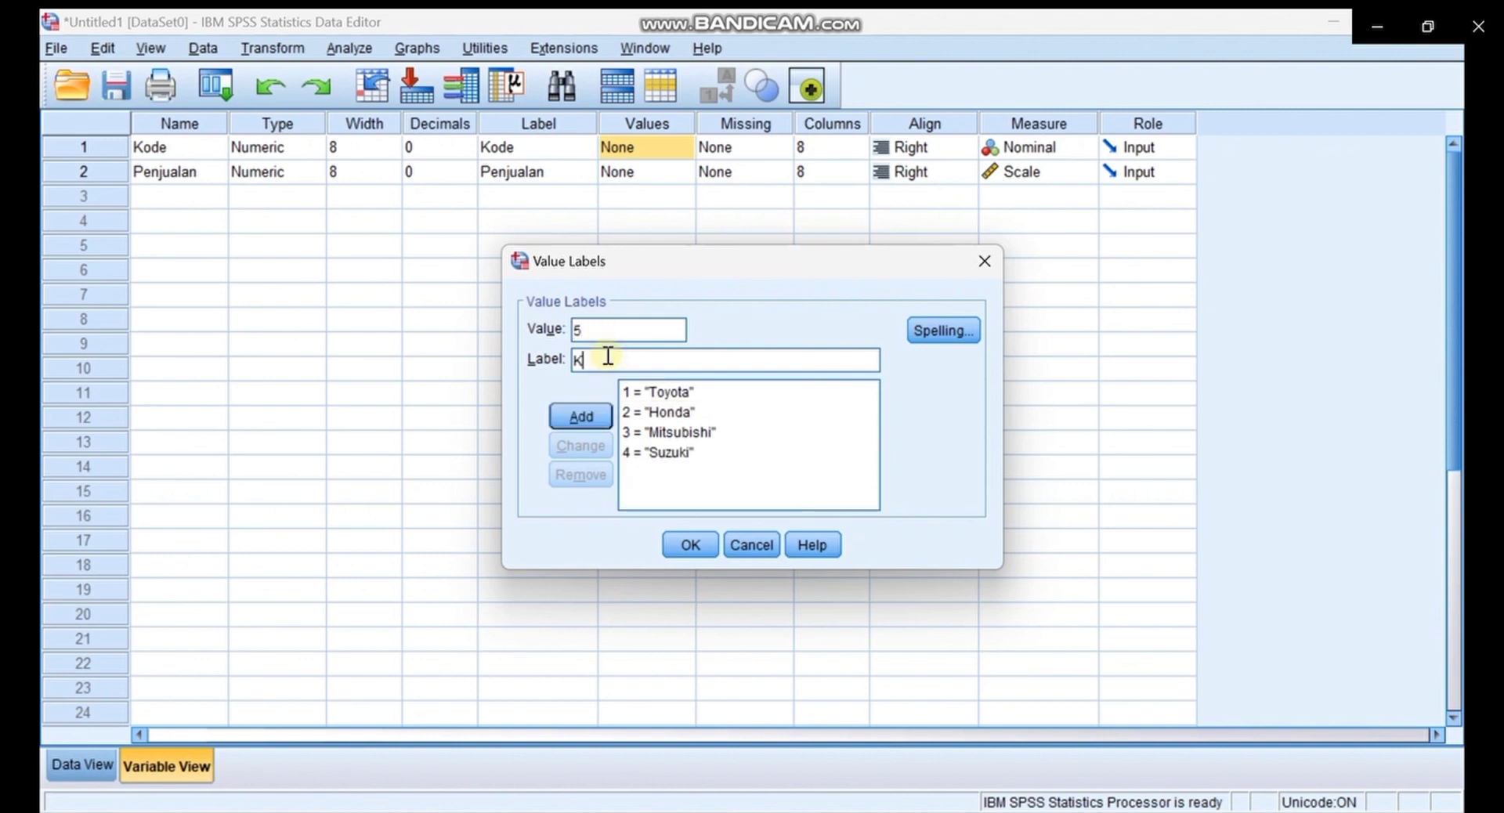
{"action": "key", "text": "BackSpace"}
{"action": "type", "text": "Lainnya"}
{"action": "left_click", "coordinate": [597, 418]}
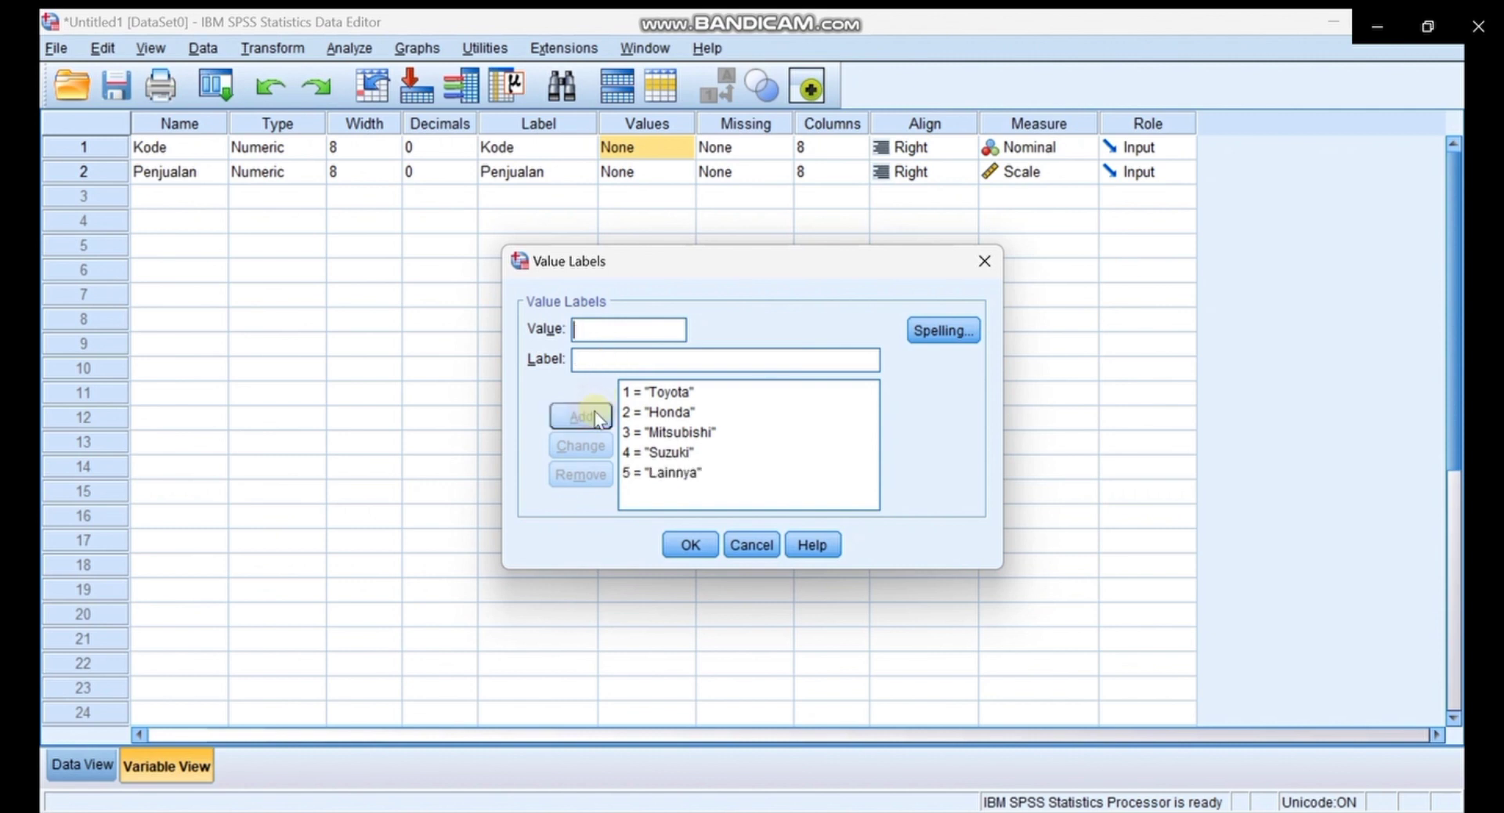
{"action": "left_click", "coordinate": [691, 546]}
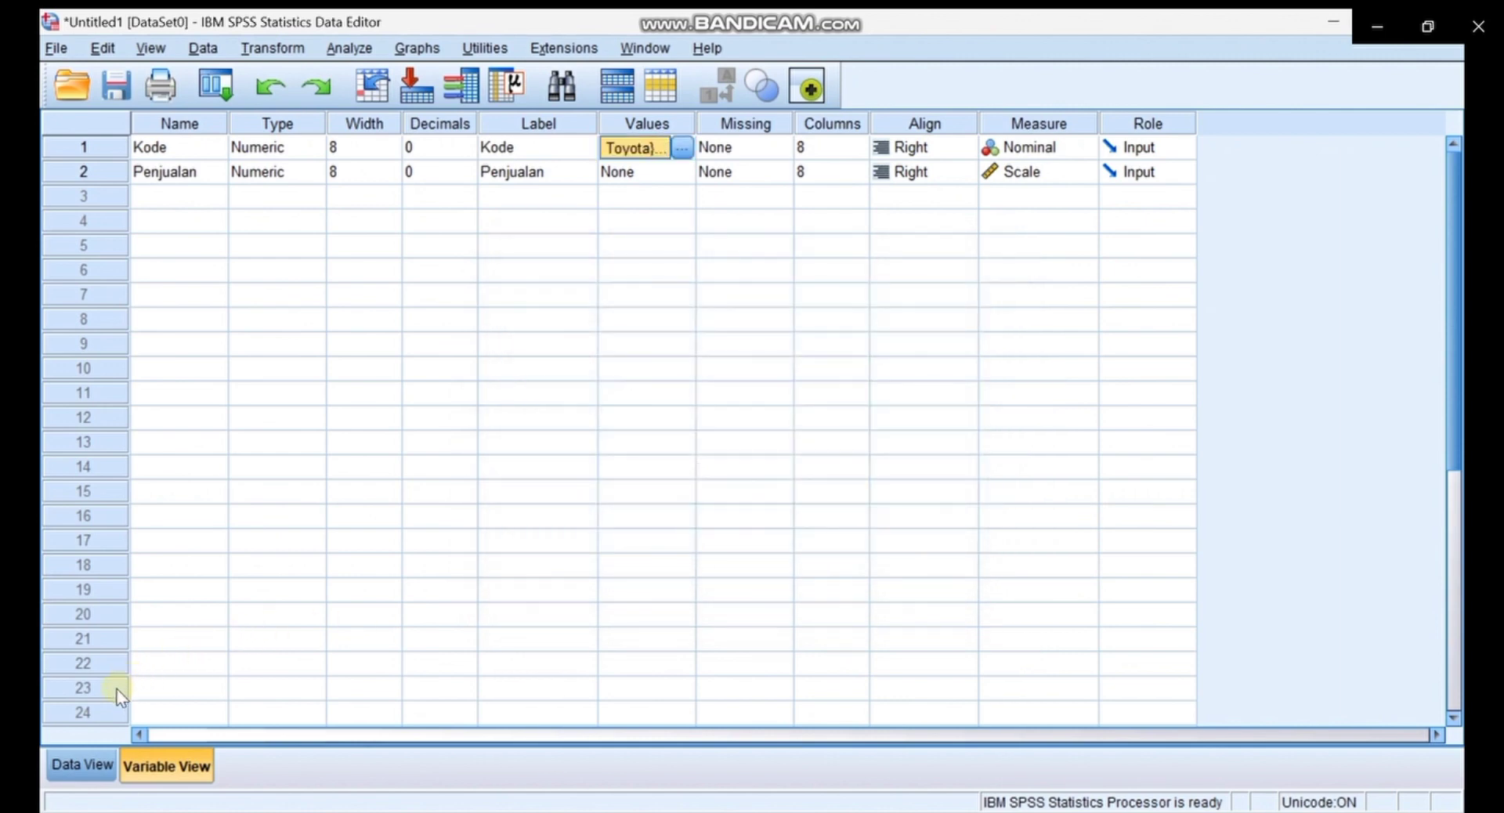
Step: Return to Data View, start an Explore analysis under Descriptive Statistics and assign Kode as the factor
{"action": "left_click", "coordinate": [94, 766]}
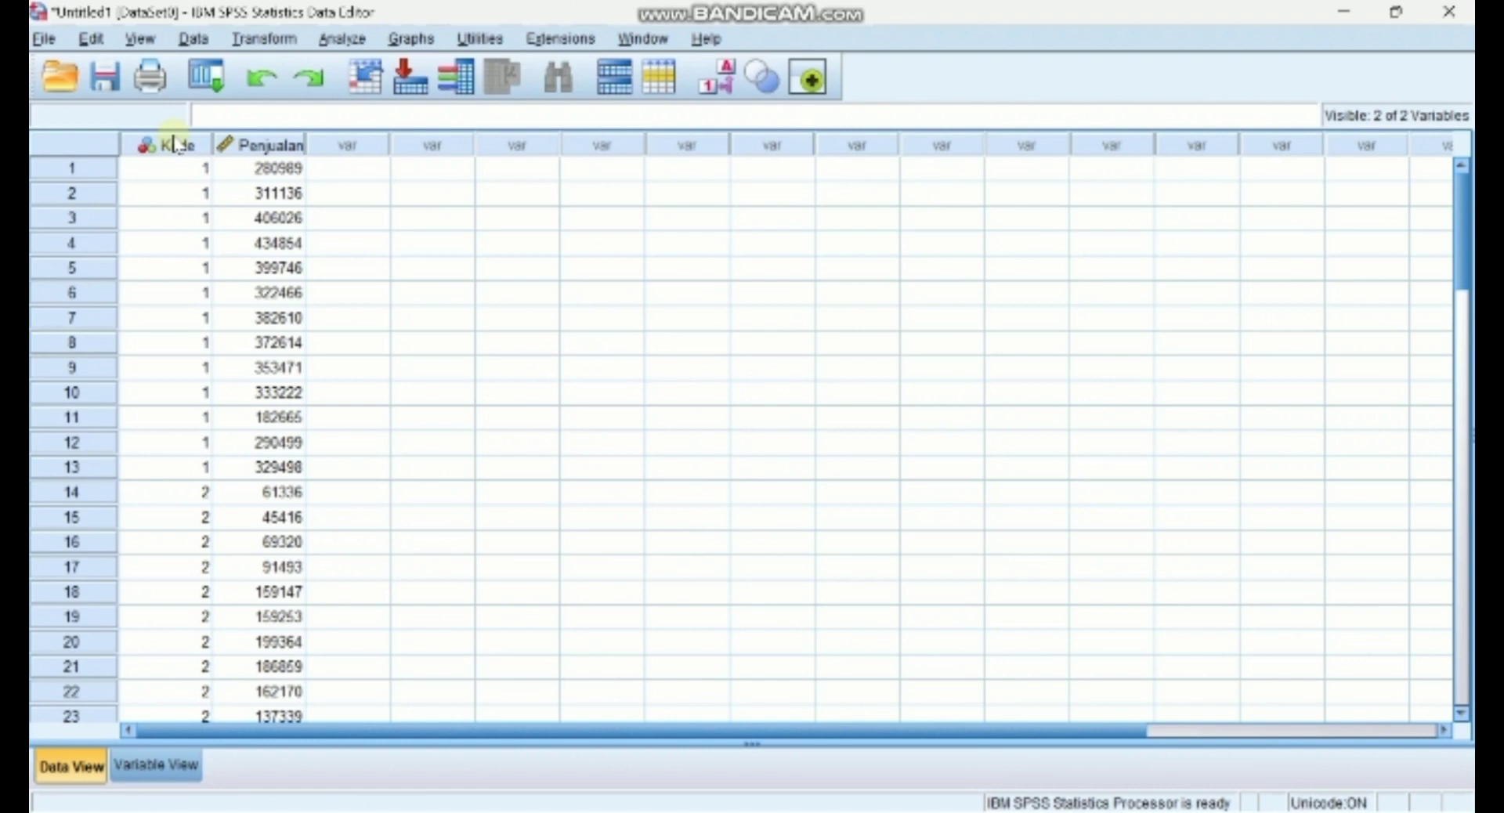
{"action": "left_click", "coordinate": [344, 40]}
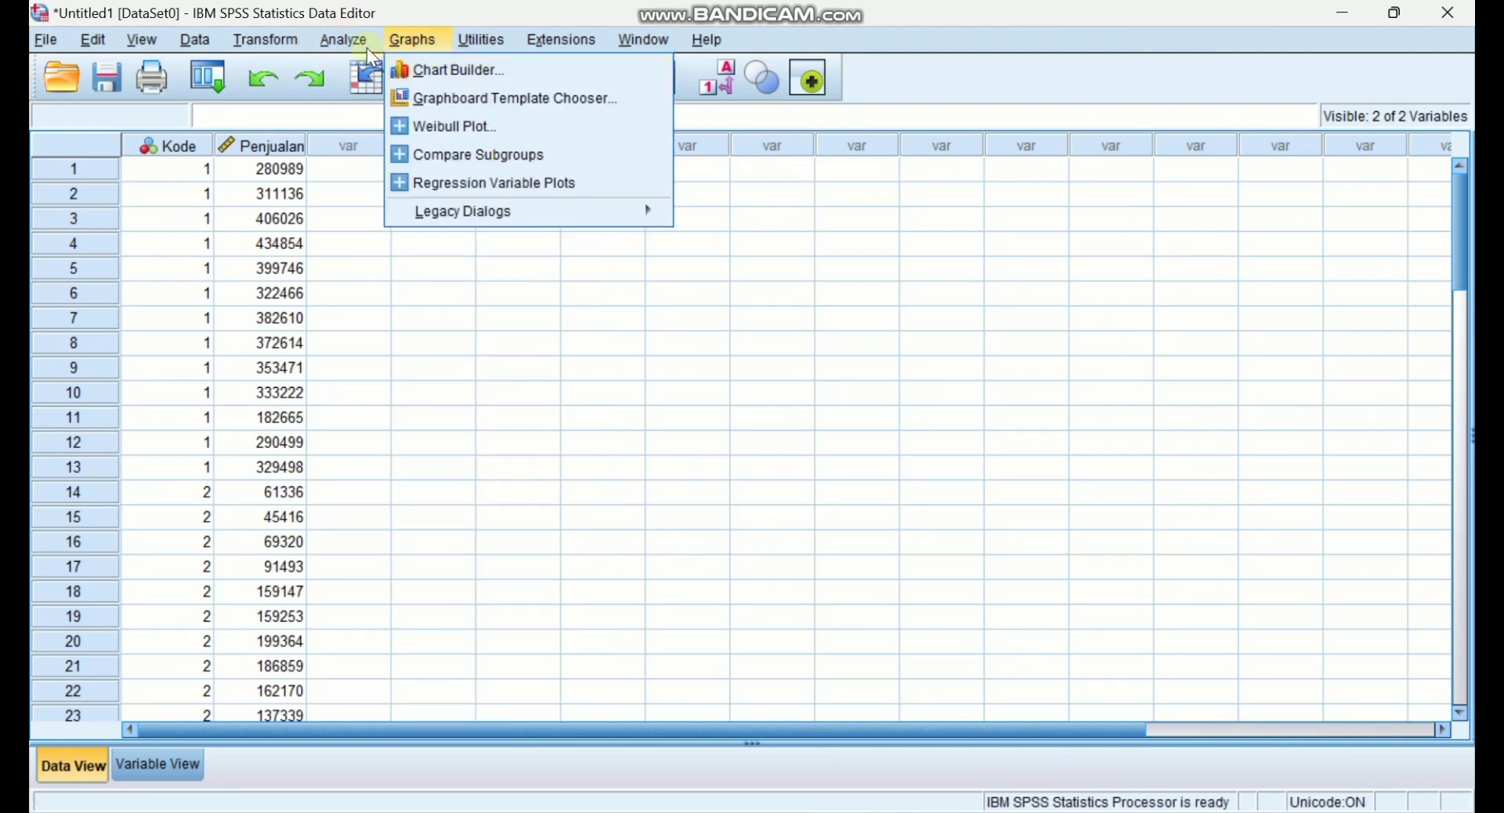
{"action": "mouse_move", "coordinate": [484, 95]}
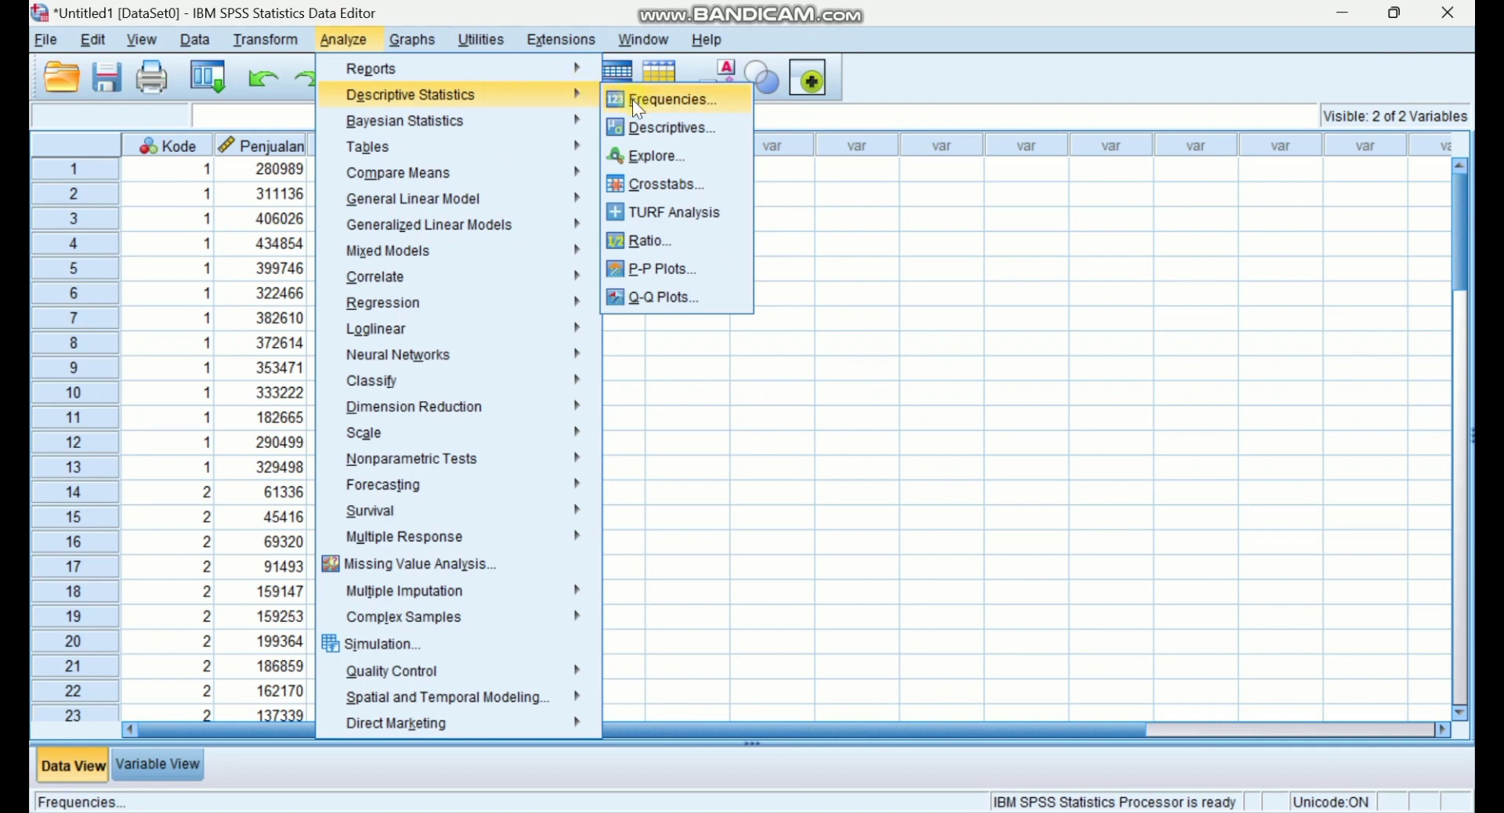
{"action": "left_click", "coordinate": [709, 155]}
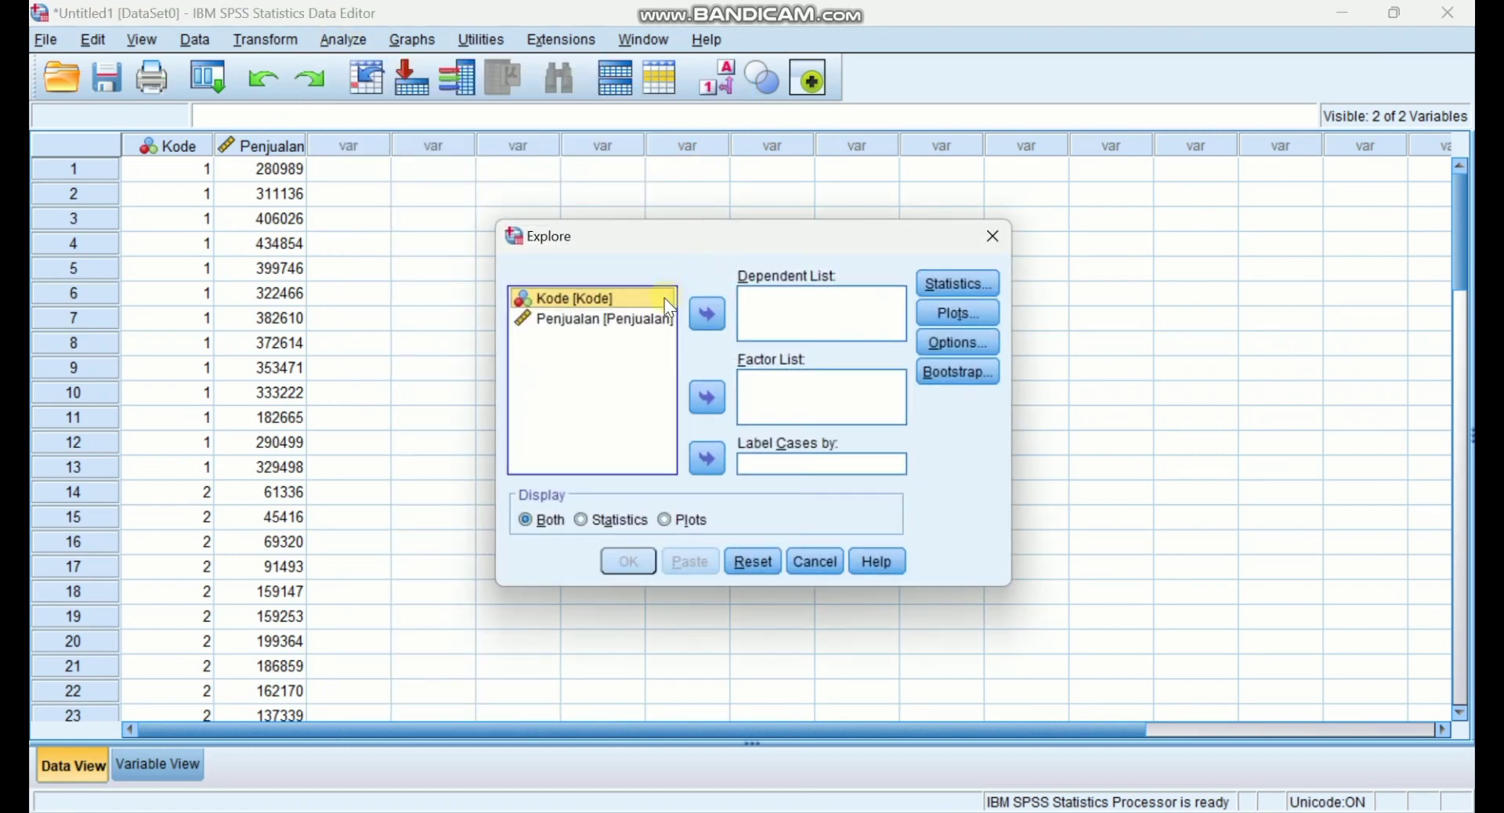
{"action": "left_click", "coordinate": [708, 401]}
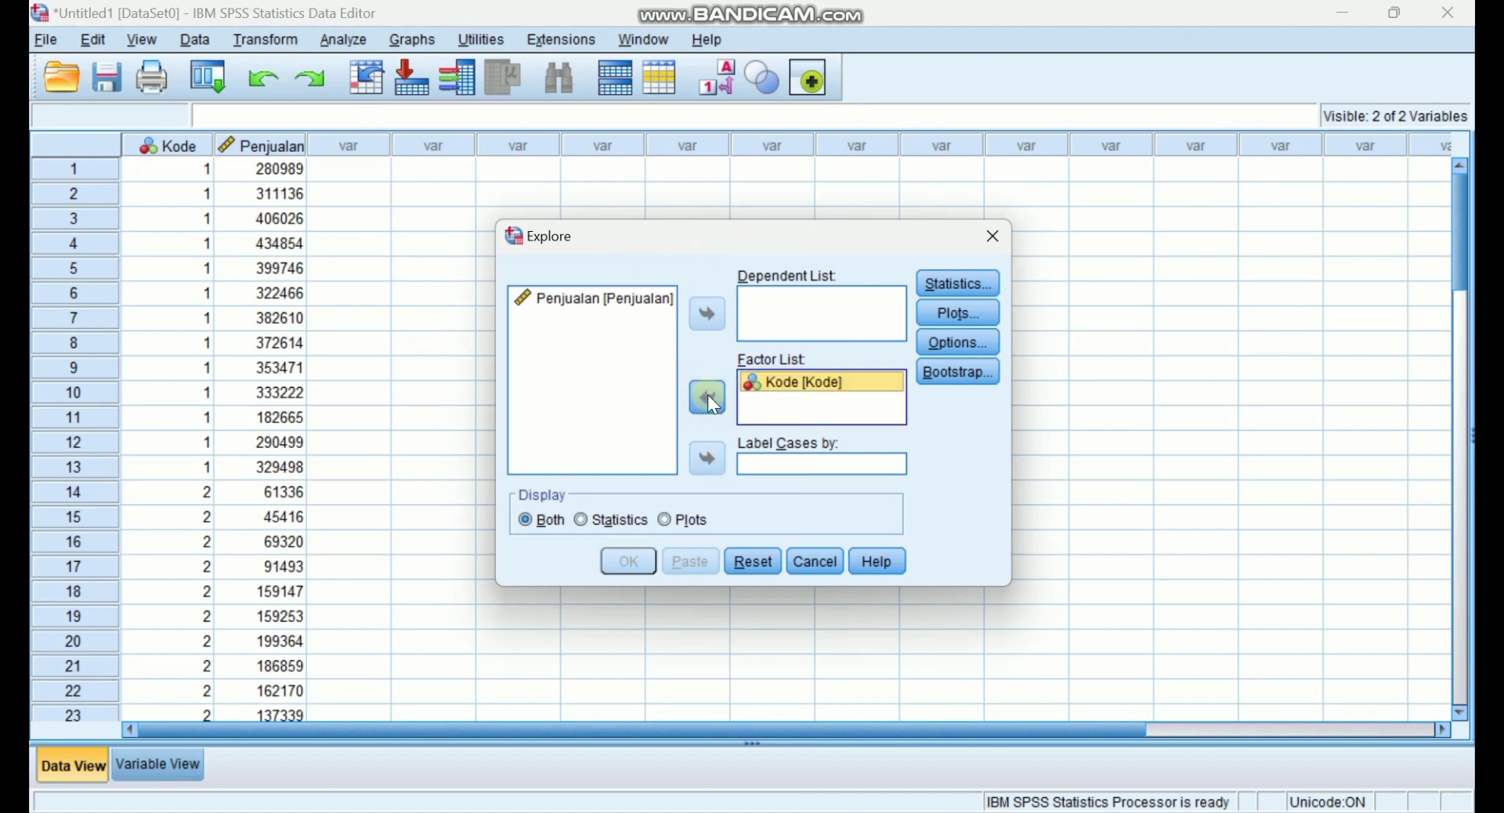
Step: Assign Penjualan as the dependent variable, enable normality plots with tests, and run the Explore analysis
{"action": "left_click", "coordinate": [657, 306]}
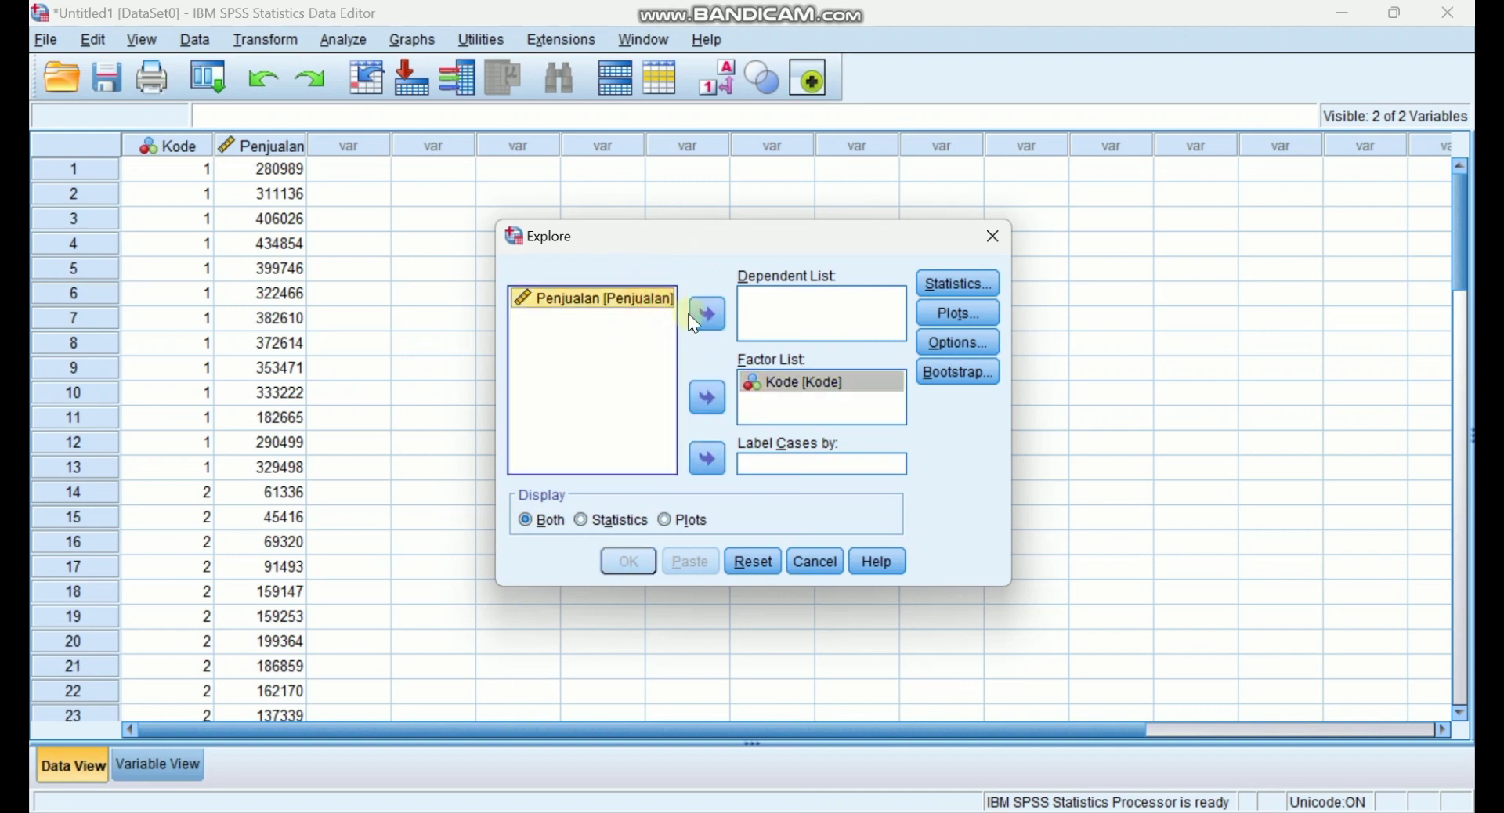
{"action": "left_click", "coordinate": [707, 315]}
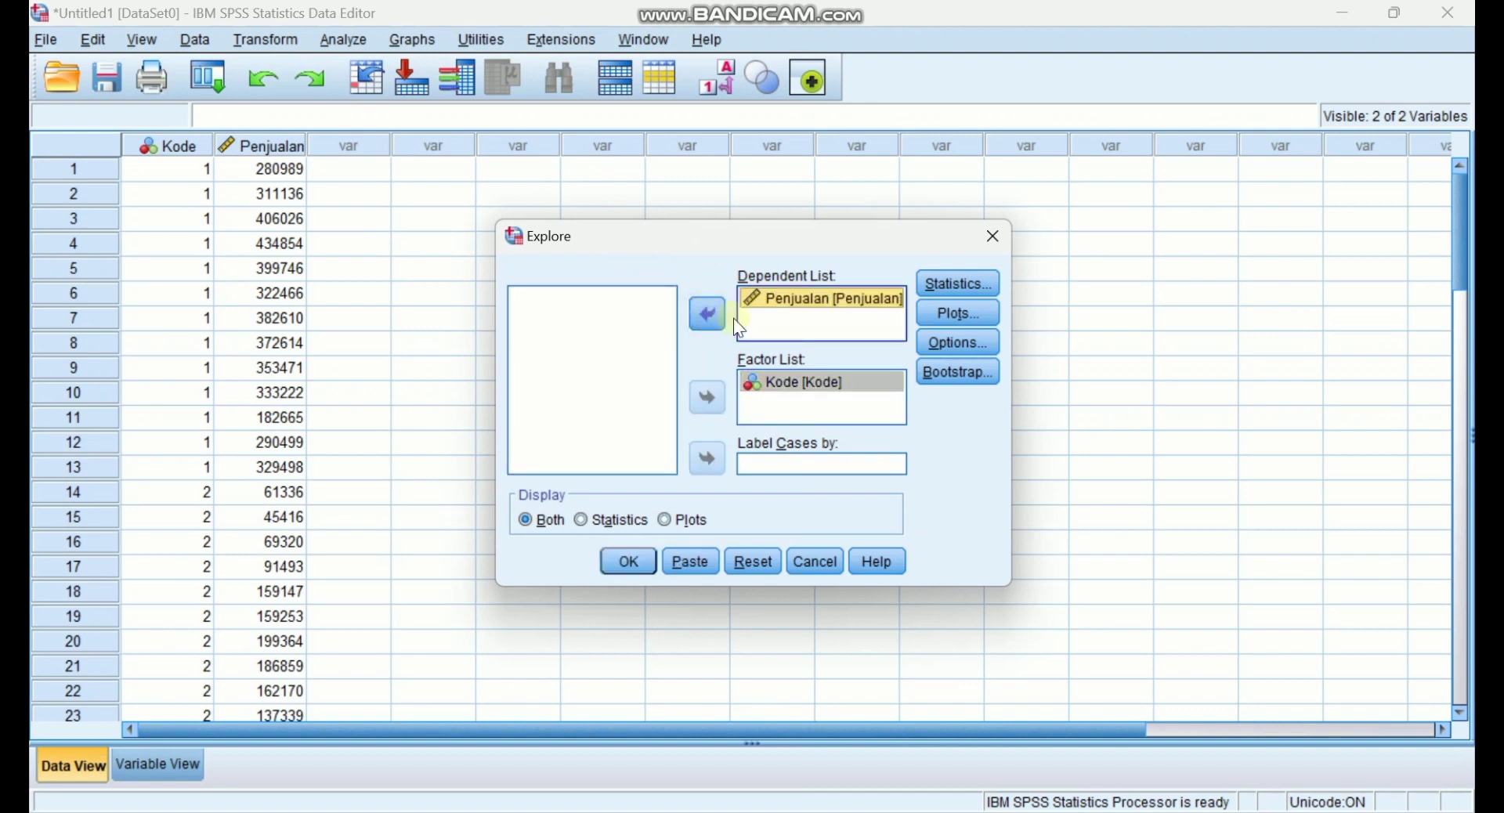
{"action": "left_click", "coordinate": [940, 319]}
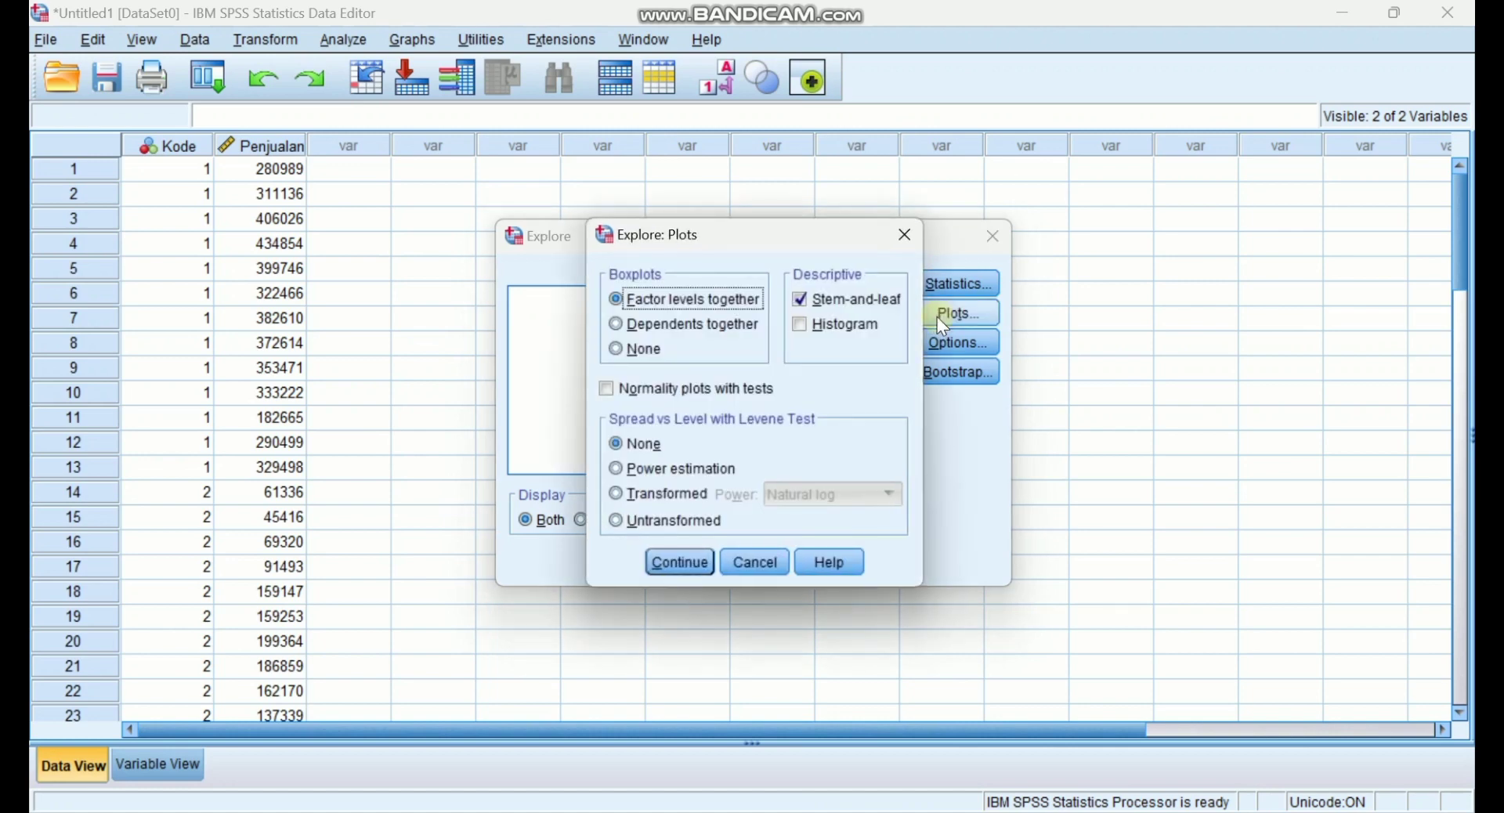
{"action": "left_click", "coordinate": [755, 388]}
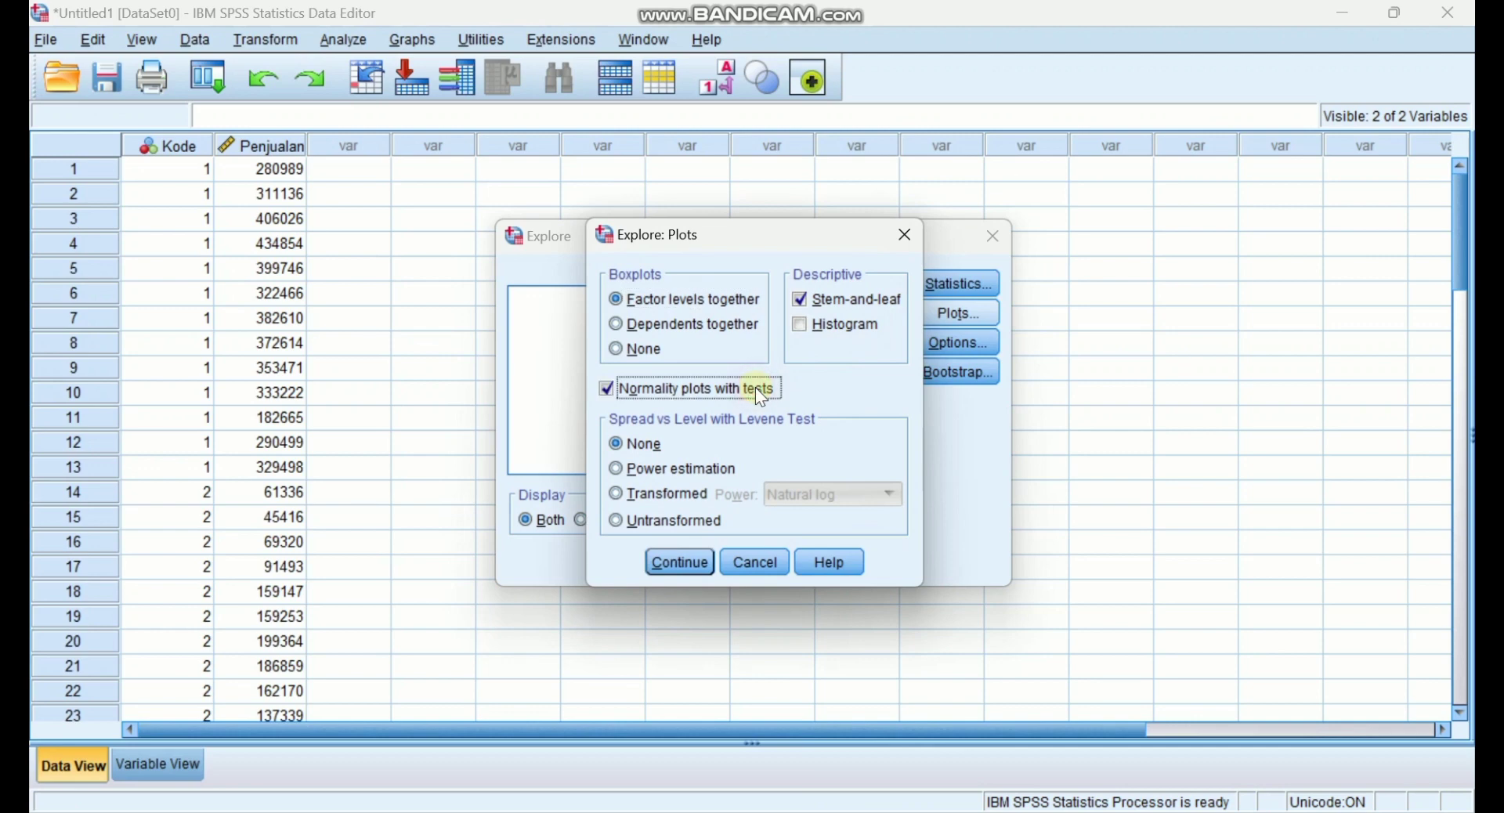
{"action": "left_click", "coordinate": [699, 564]}
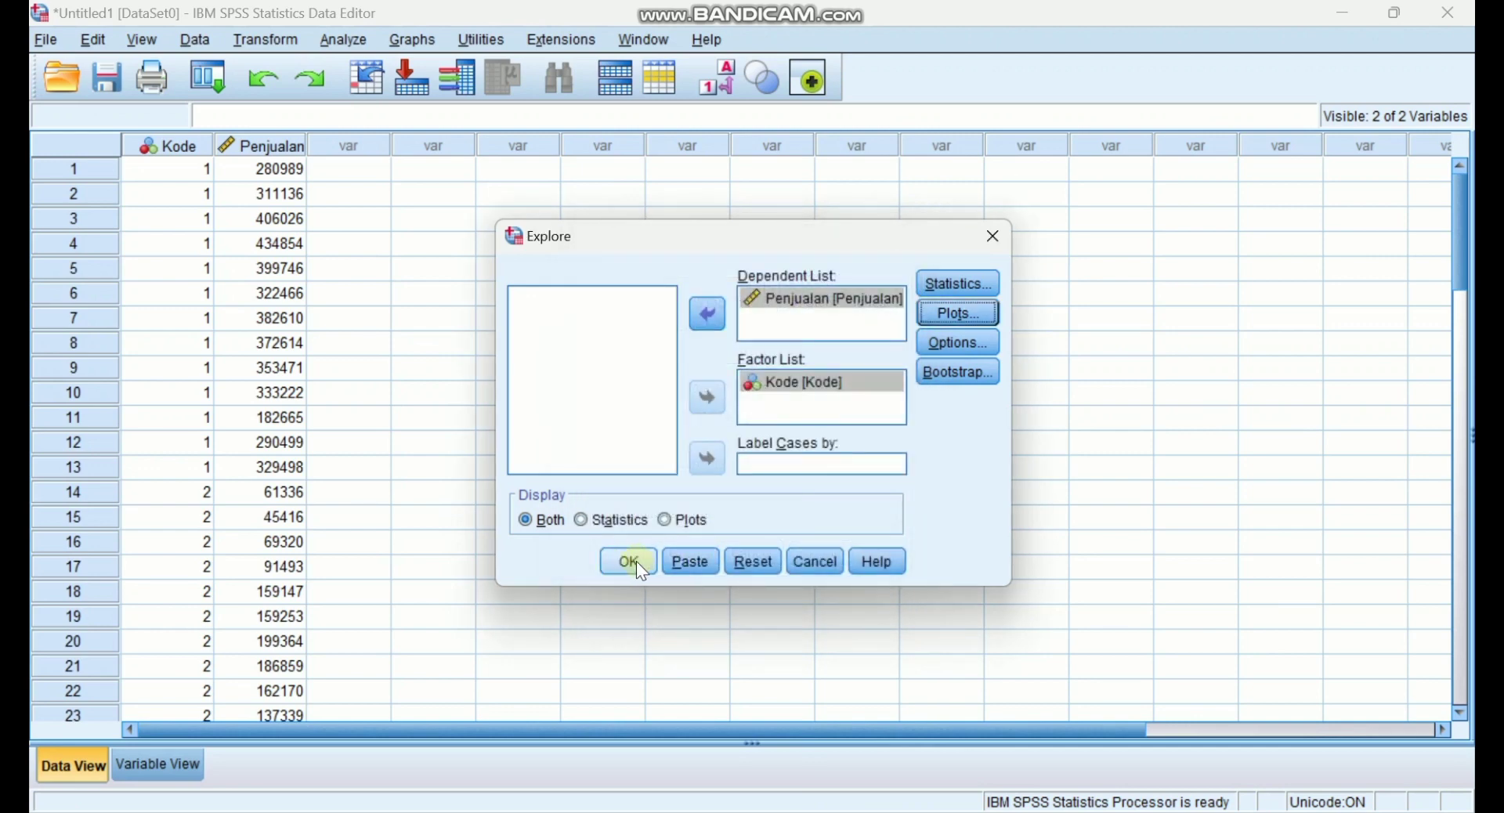
{"action": "left_click", "coordinate": [636, 563]}
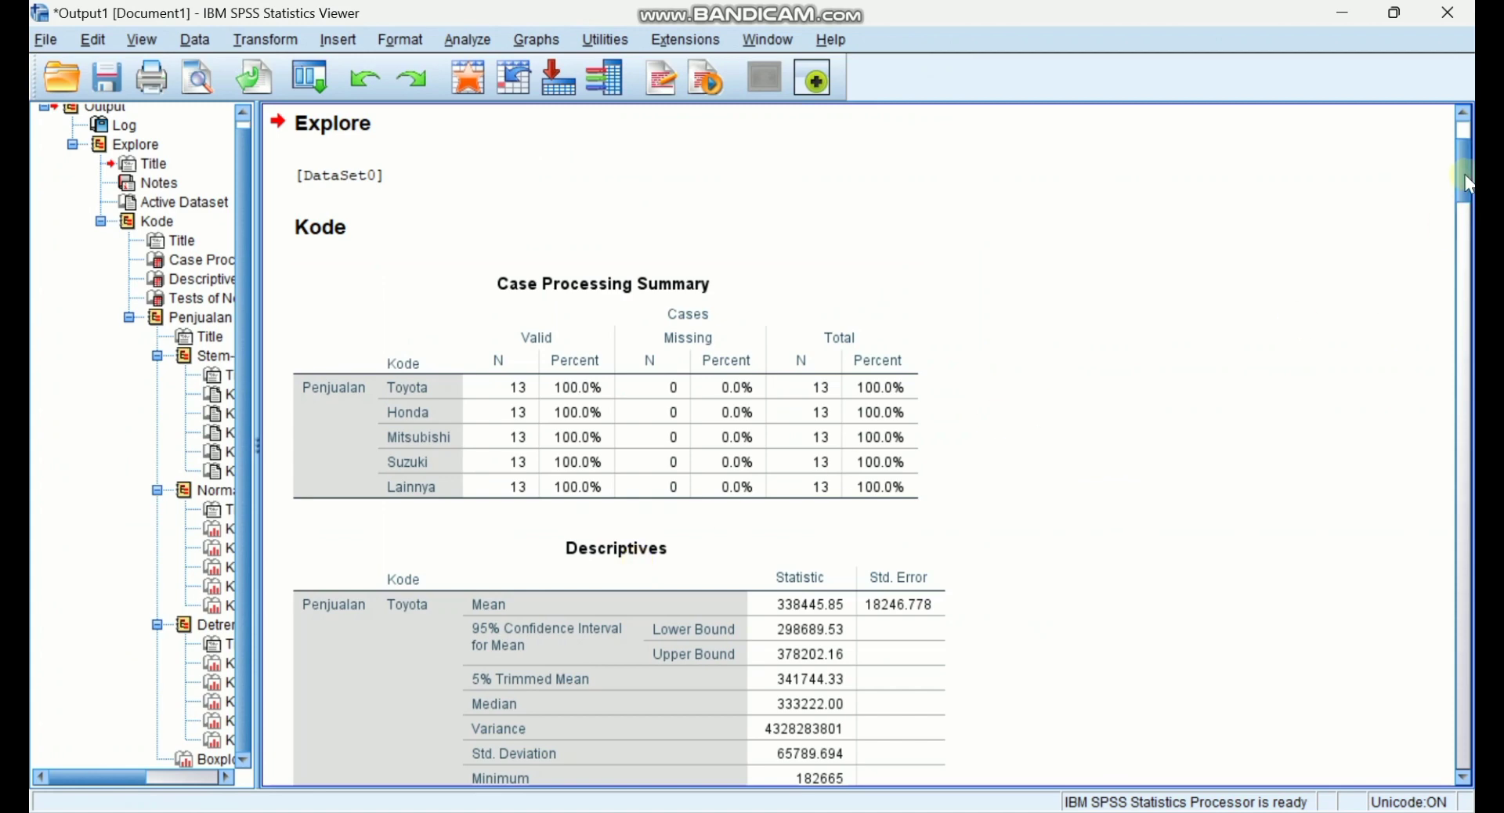
Step: Examine the normality test results in the Explore output, then go back to the Untitled1 data set
{"action": "left_click_drag", "start_coordinate": [1465, 177], "coordinate": [1466, 364]}
{"action": "left_click", "coordinate": [724, 490]}
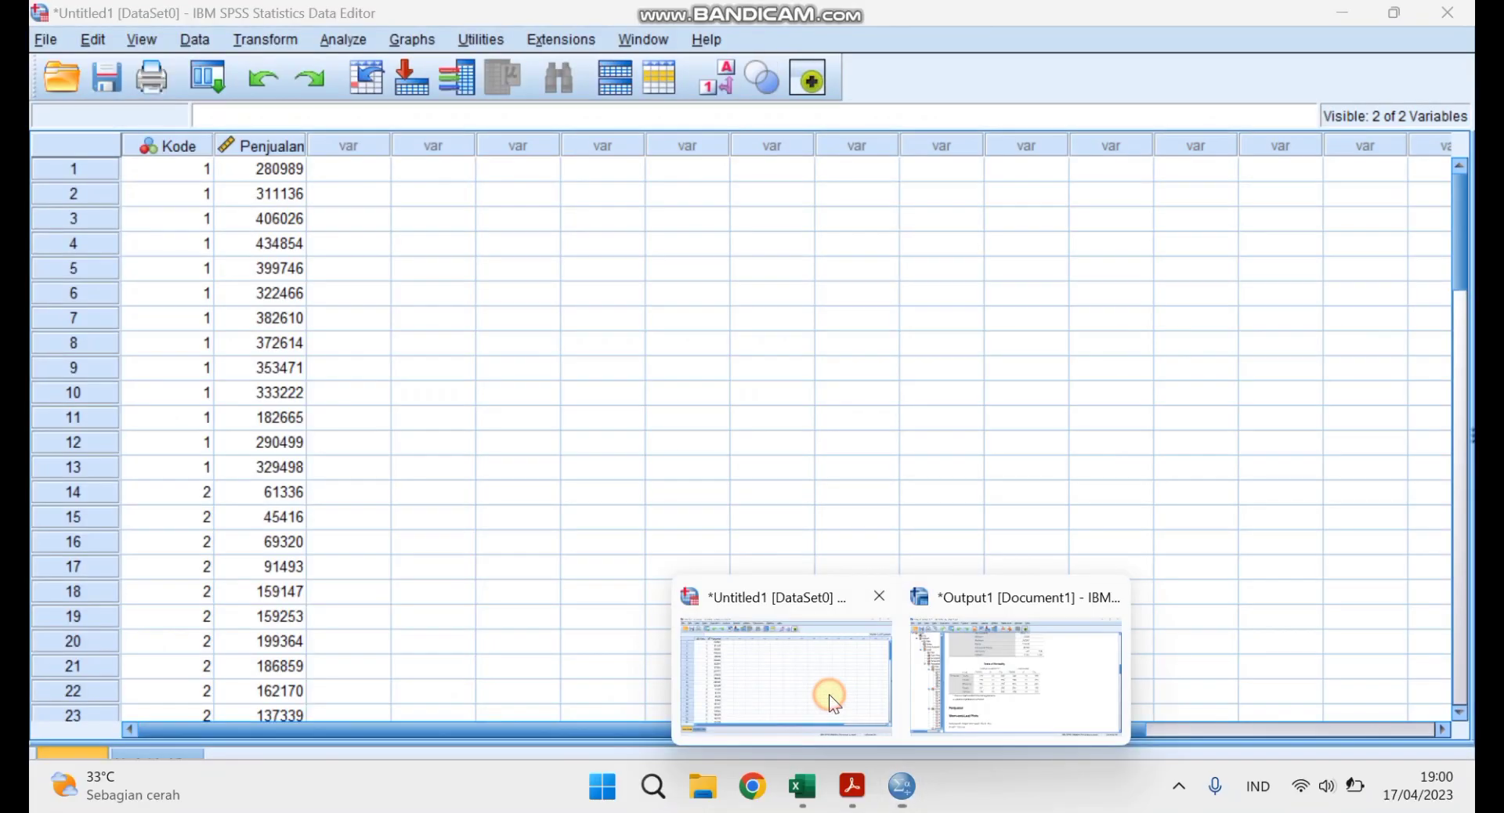
{"action": "left_click", "coordinate": [829, 694]}
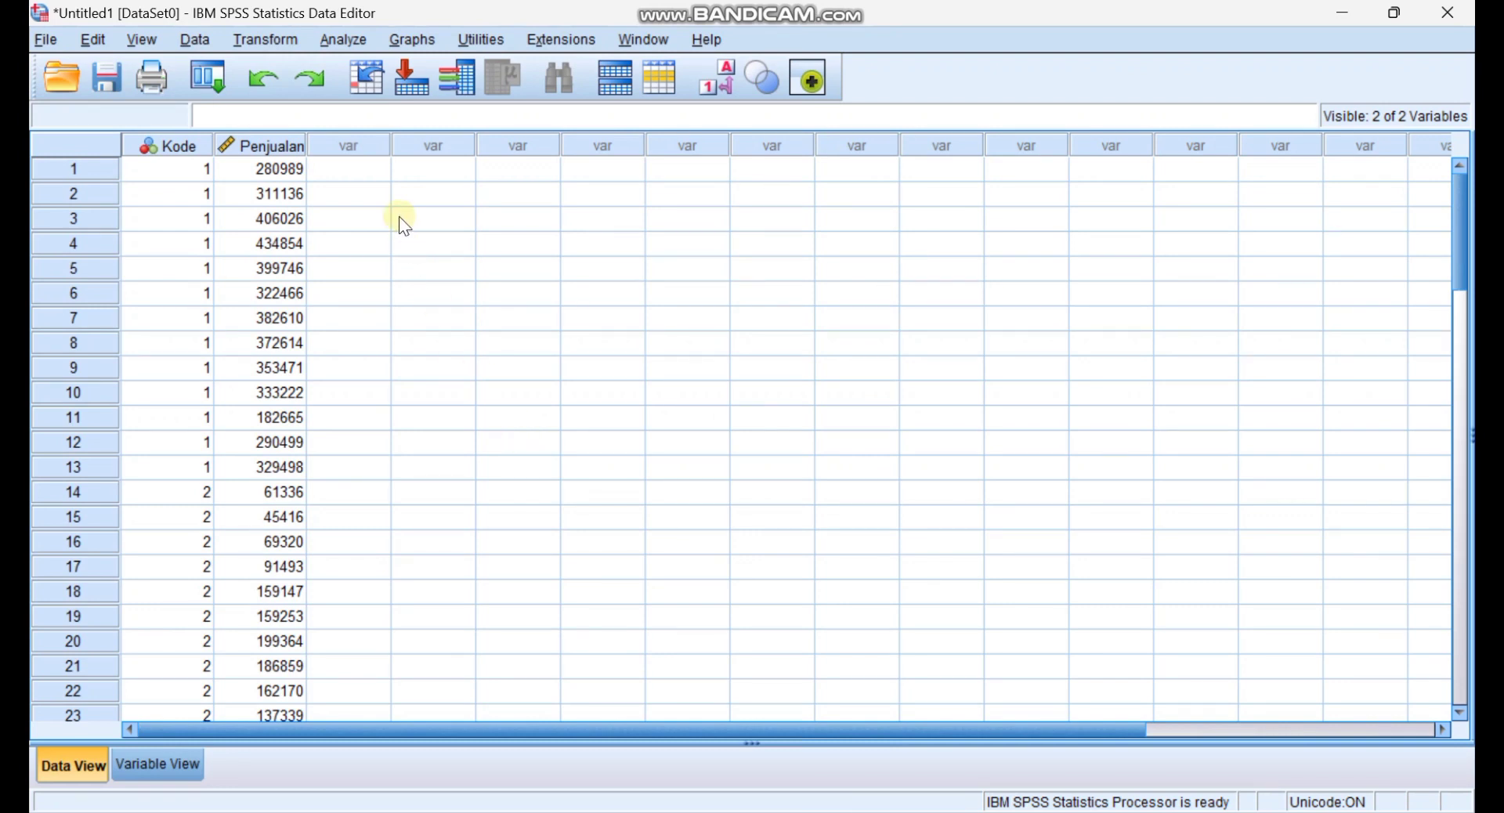
Step: Start a One-Way ANOVA under Compare Means with Kode as the factor and Penjualan as the dependent variable
{"action": "left_click", "coordinate": [343, 43]}
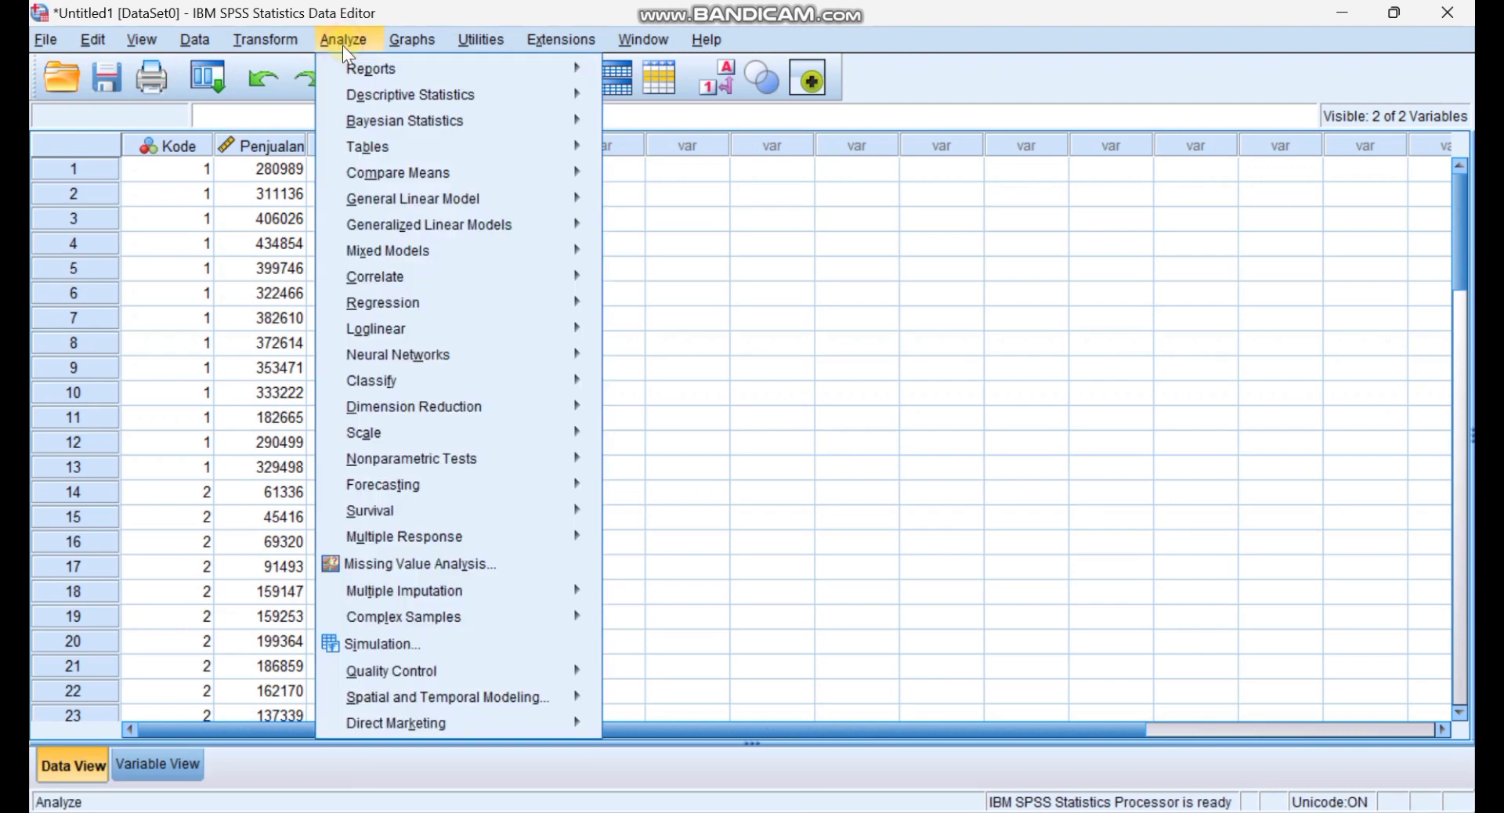
{"action": "mouse_move", "coordinate": [542, 177]}
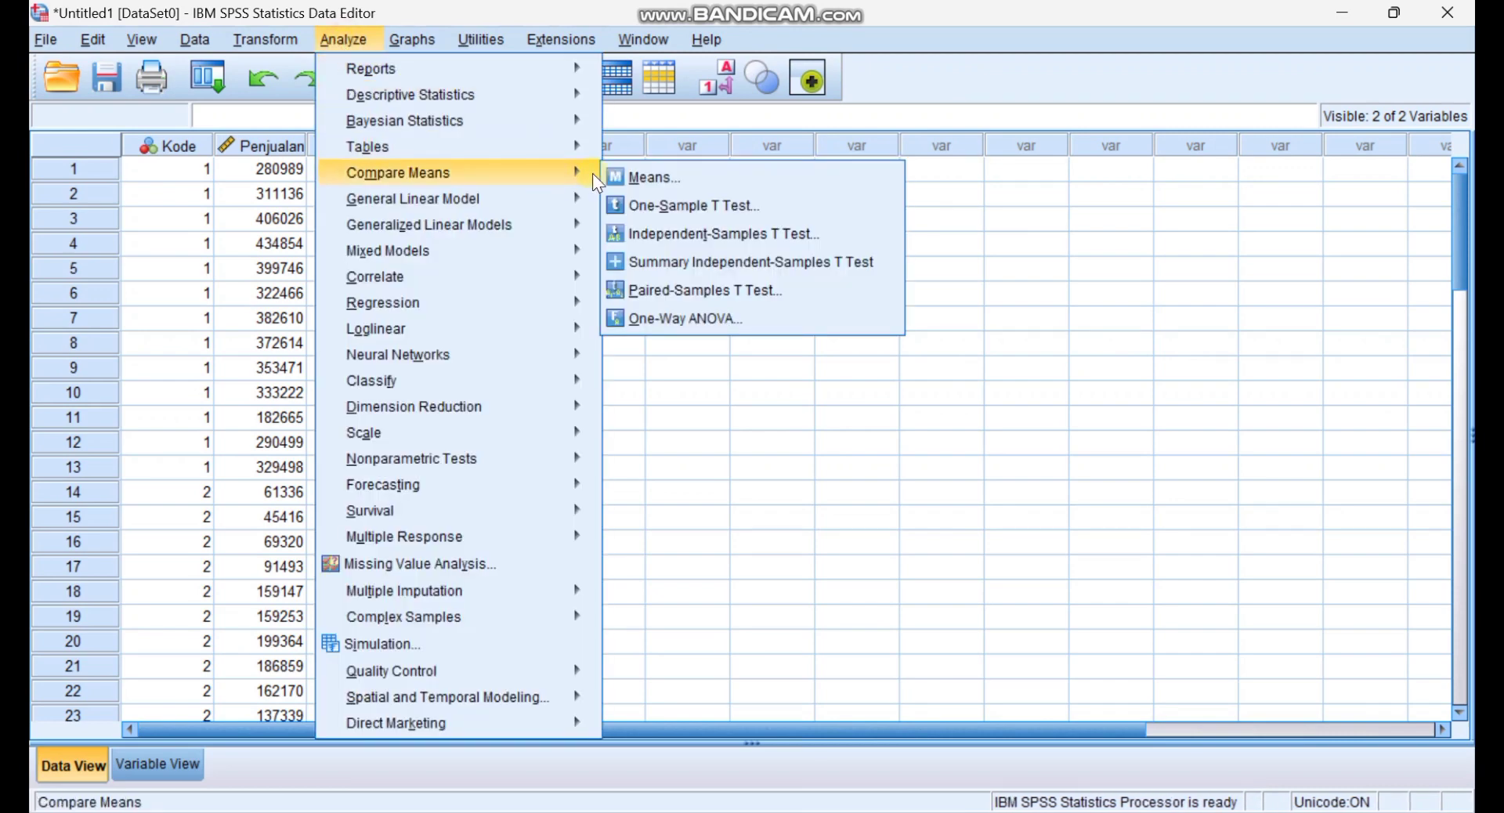
{"action": "left_click", "coordinate": [656, 319]}
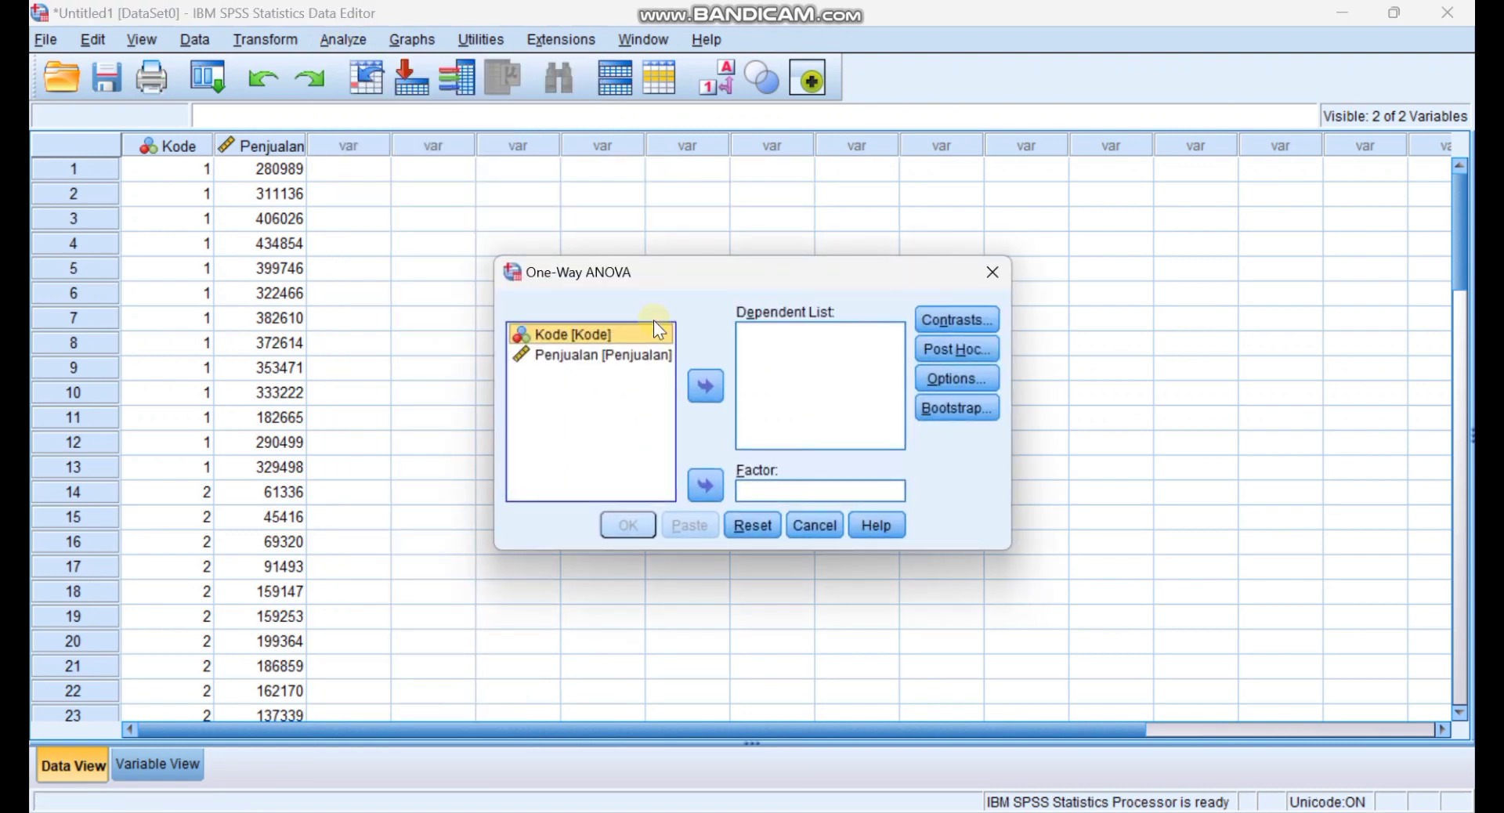
{"action": "left_click", "coordinate": [708, 487]}
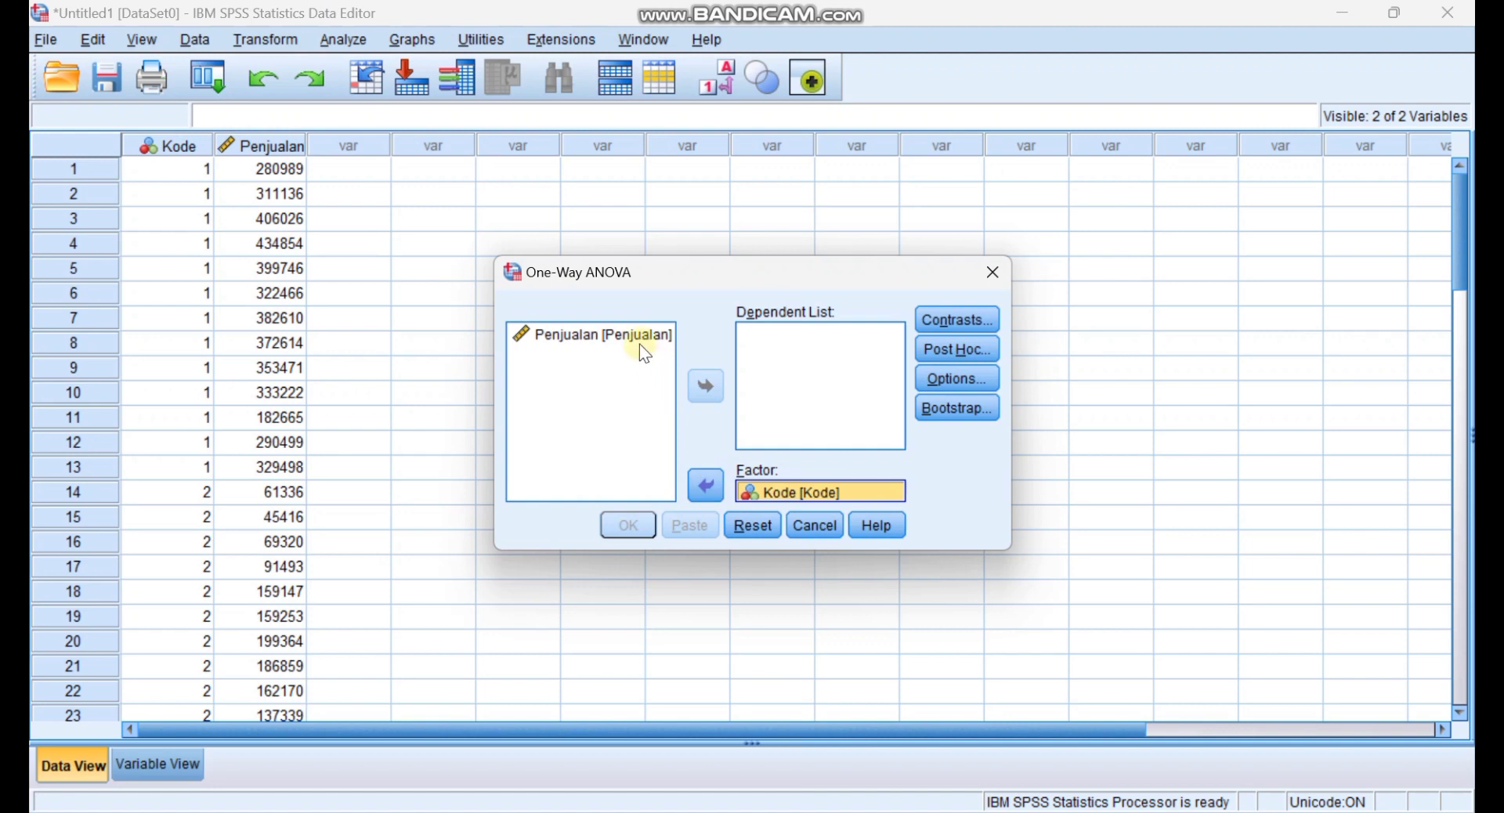
{"action": "left_click", "coordinate": [639, 344]}
{"action": "left_click", "coordinate": [708, 385]}
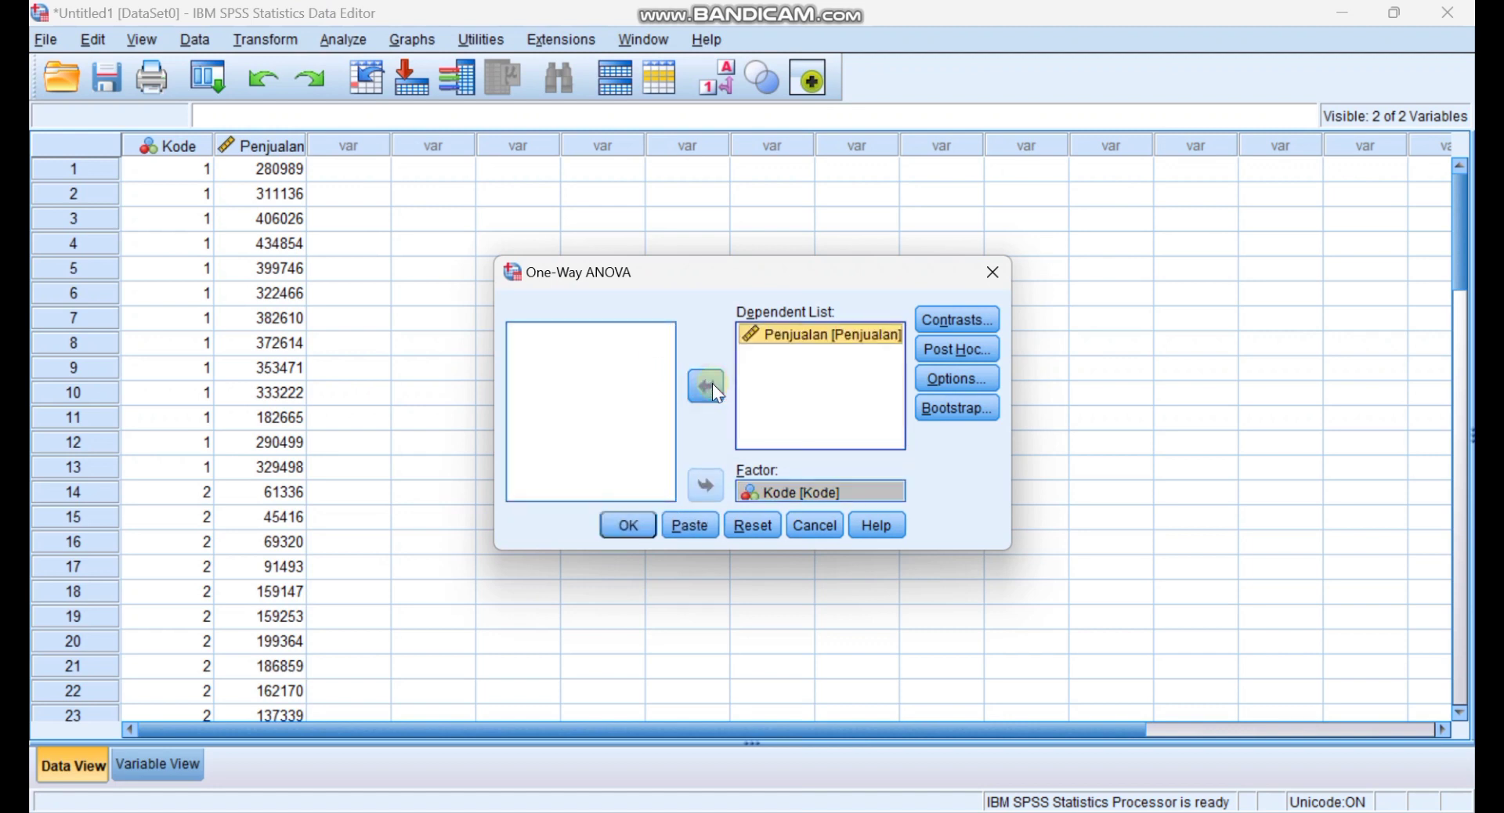
Step: Add the Tukey post hoc multiple comparison to the One-Way ANOVA
{"action": "left_click", "coordinate": [943, 352]}
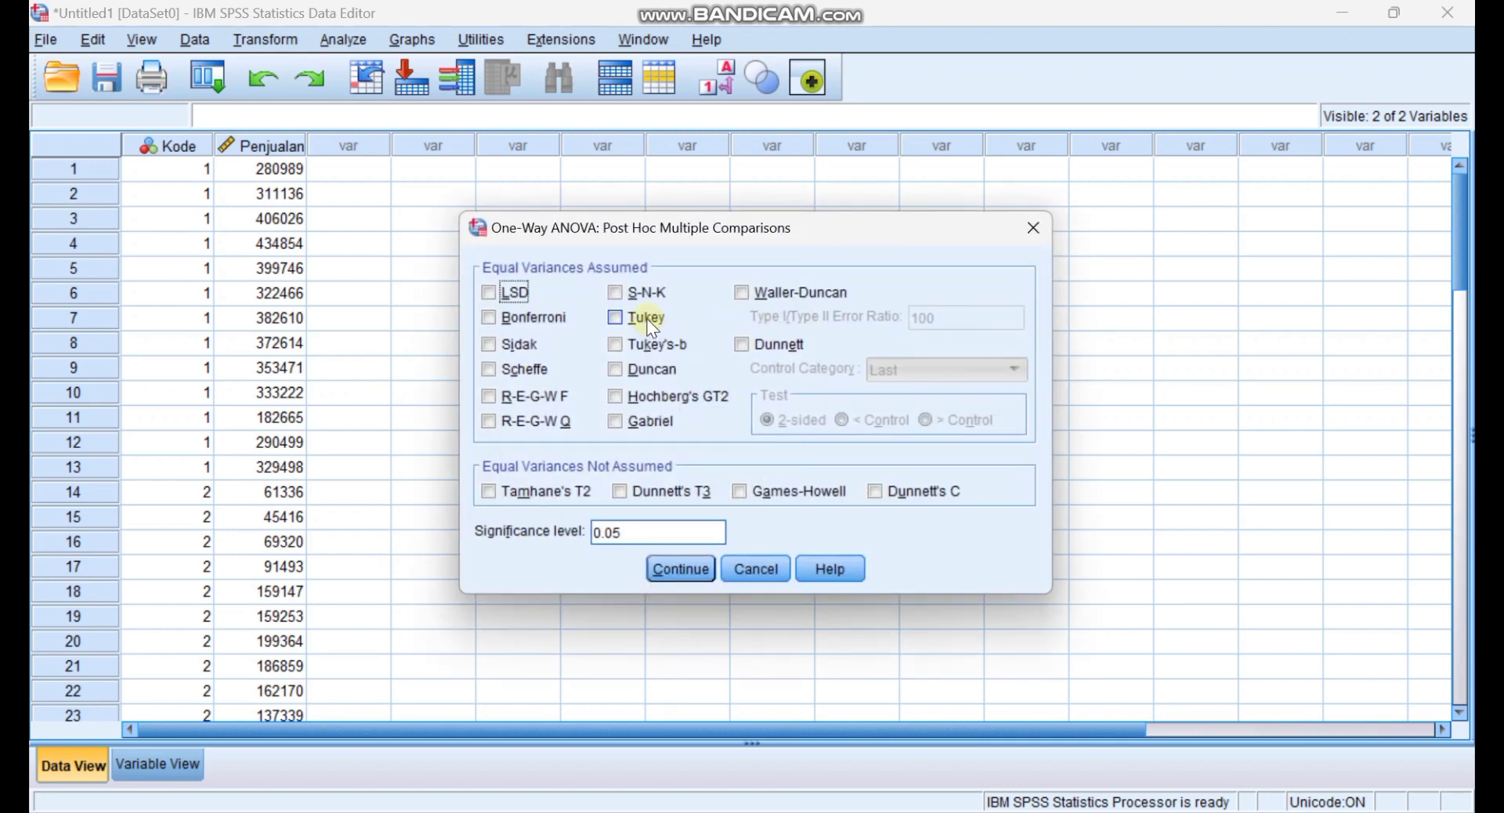
{"action": "left_click", "coordinate": [646, 318]}
{"action": "left_click", "coordinate": [680, 572]}
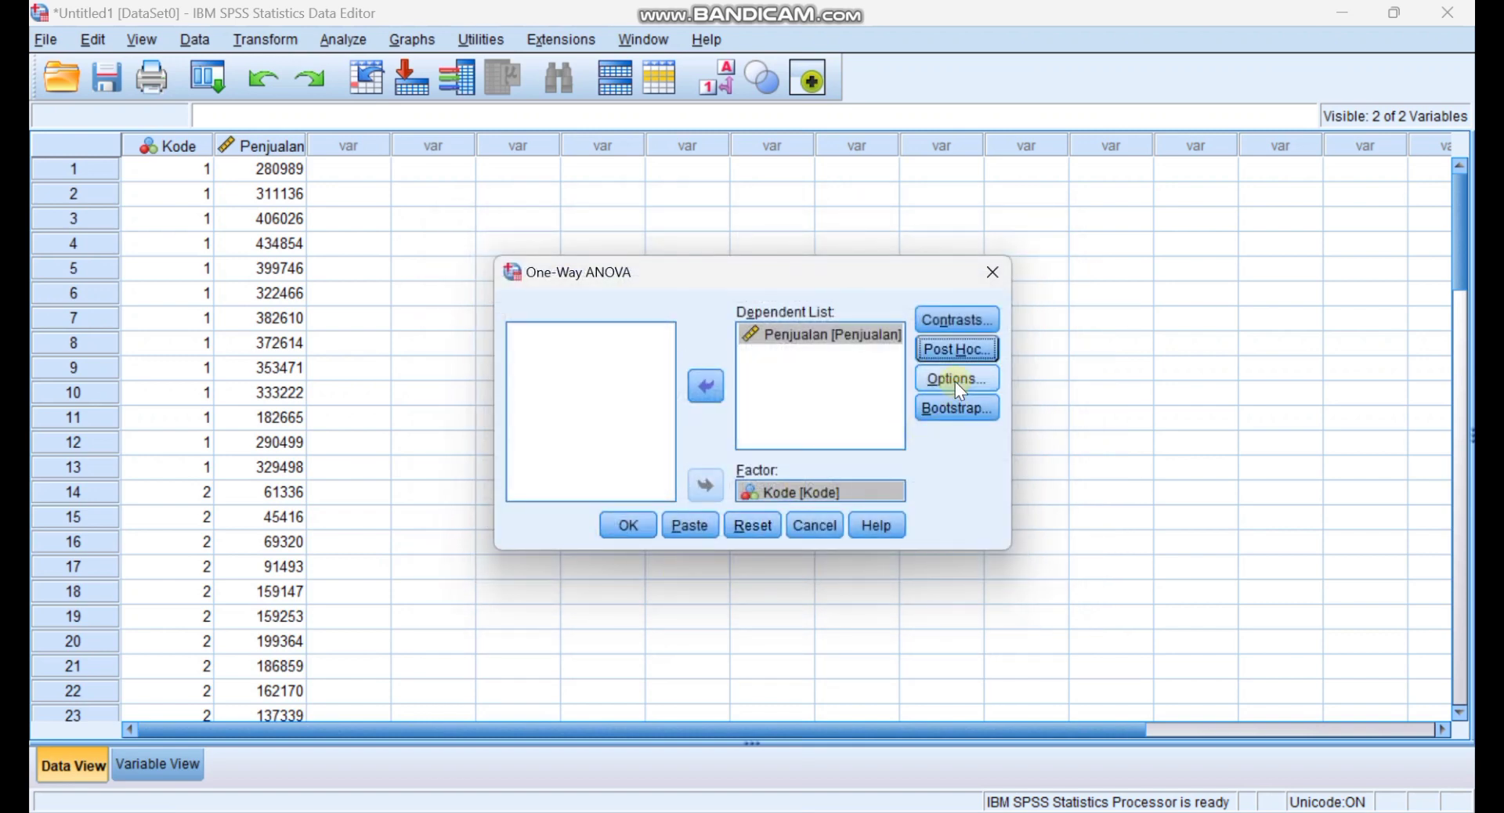
Step: Enable the homogeneity of variance test in the ANOVA options and run the analysis
{"action": "left_click", "coordinate": [956, 380]}
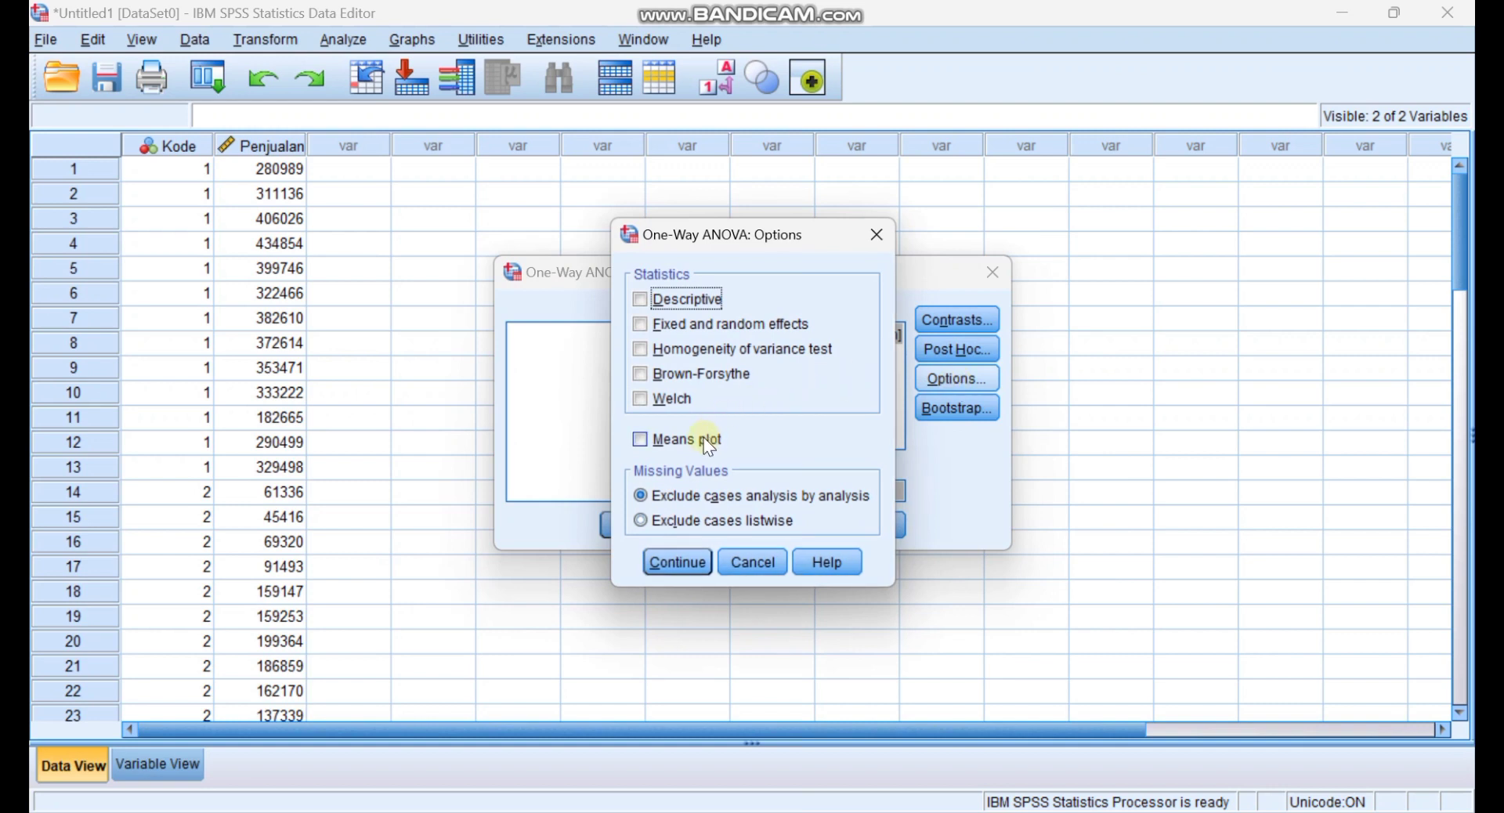
{"action": "left_click", "coordinate": [698, 349]}
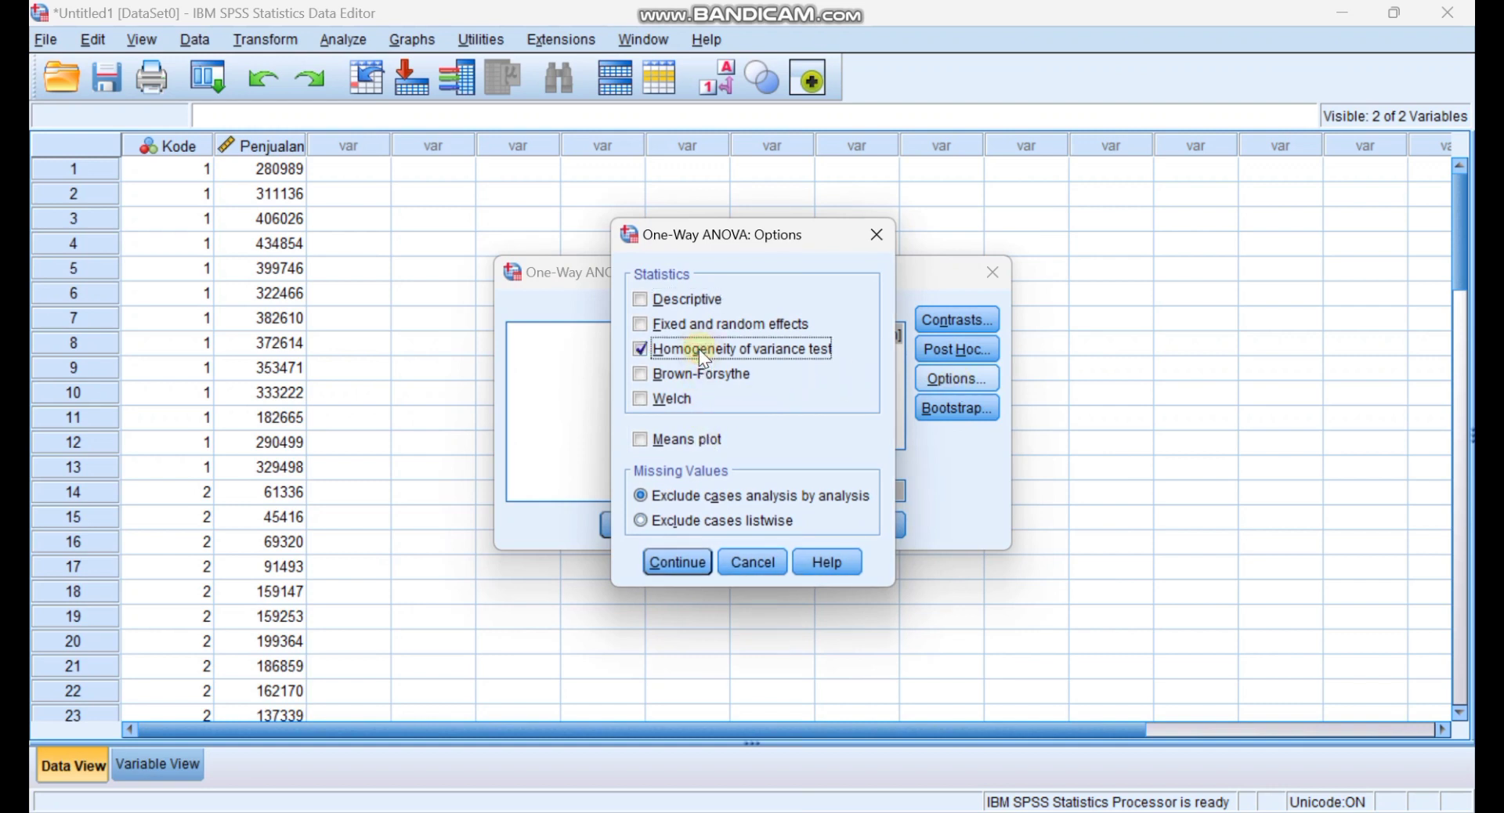
{"action": "left_click", "coordinate": [662, 561]}
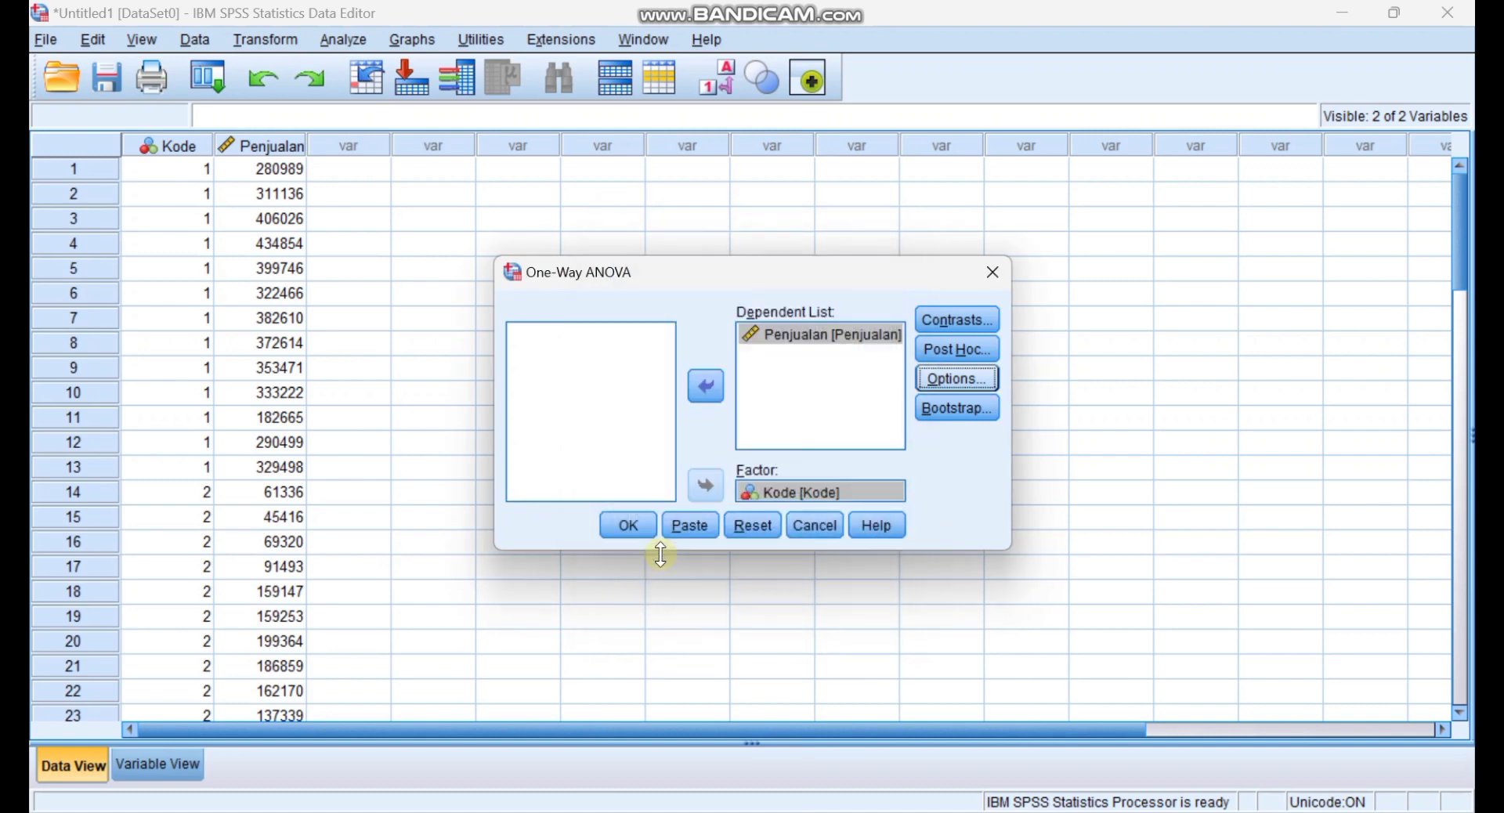
{"action": "left_click", "coordinate": [627, 523]}
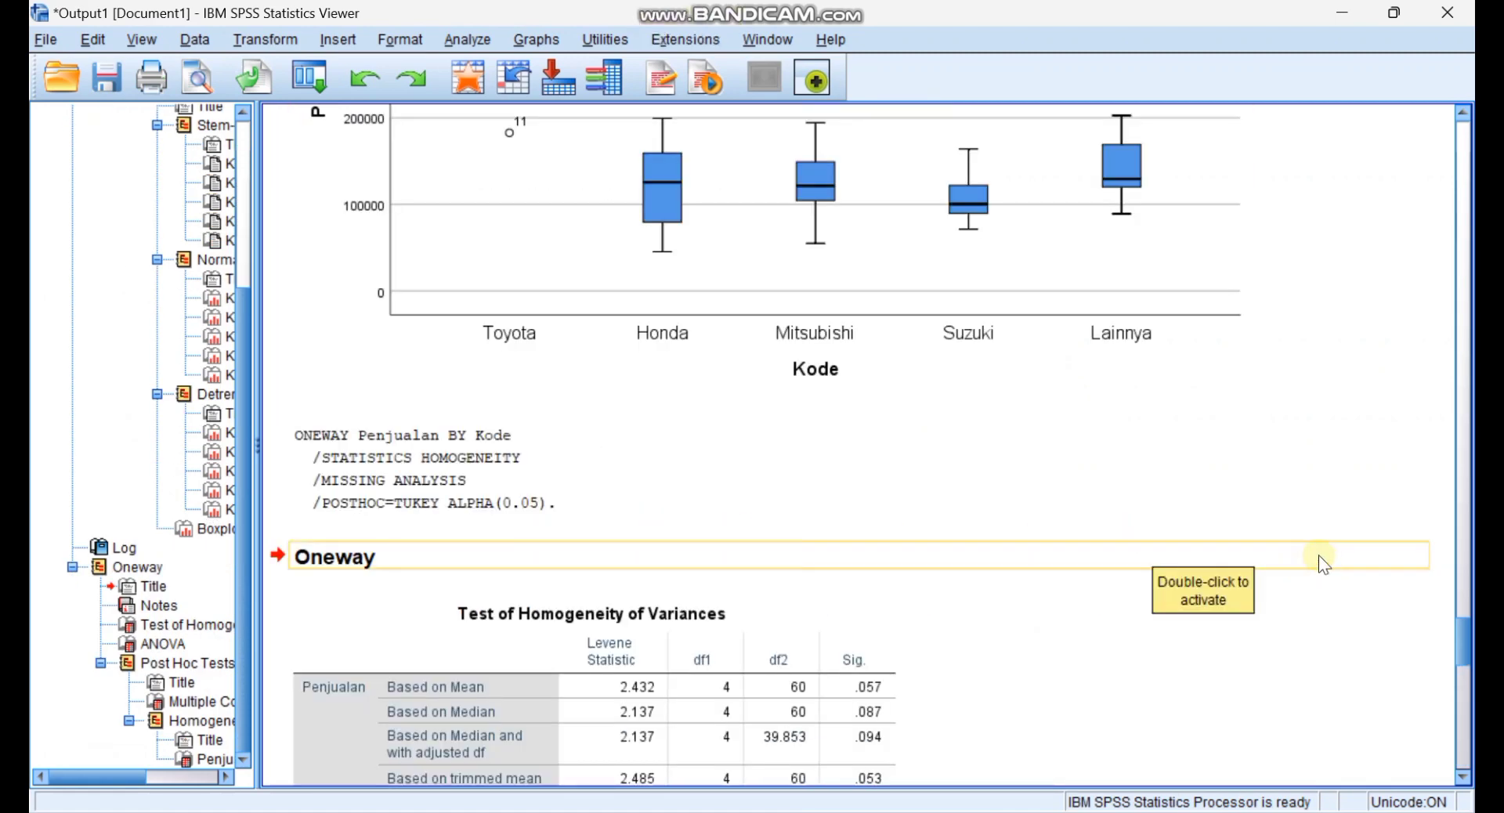
Step: Examine the Test of Homogeneity of Variances and the ANOVA table in the Oneway output
{"action": "left_click", "coordinate": [1464, 635]}
{"action": "left_click_drag", "start_coordinate": [1466, 643], "coordinate": [1463, 674]}
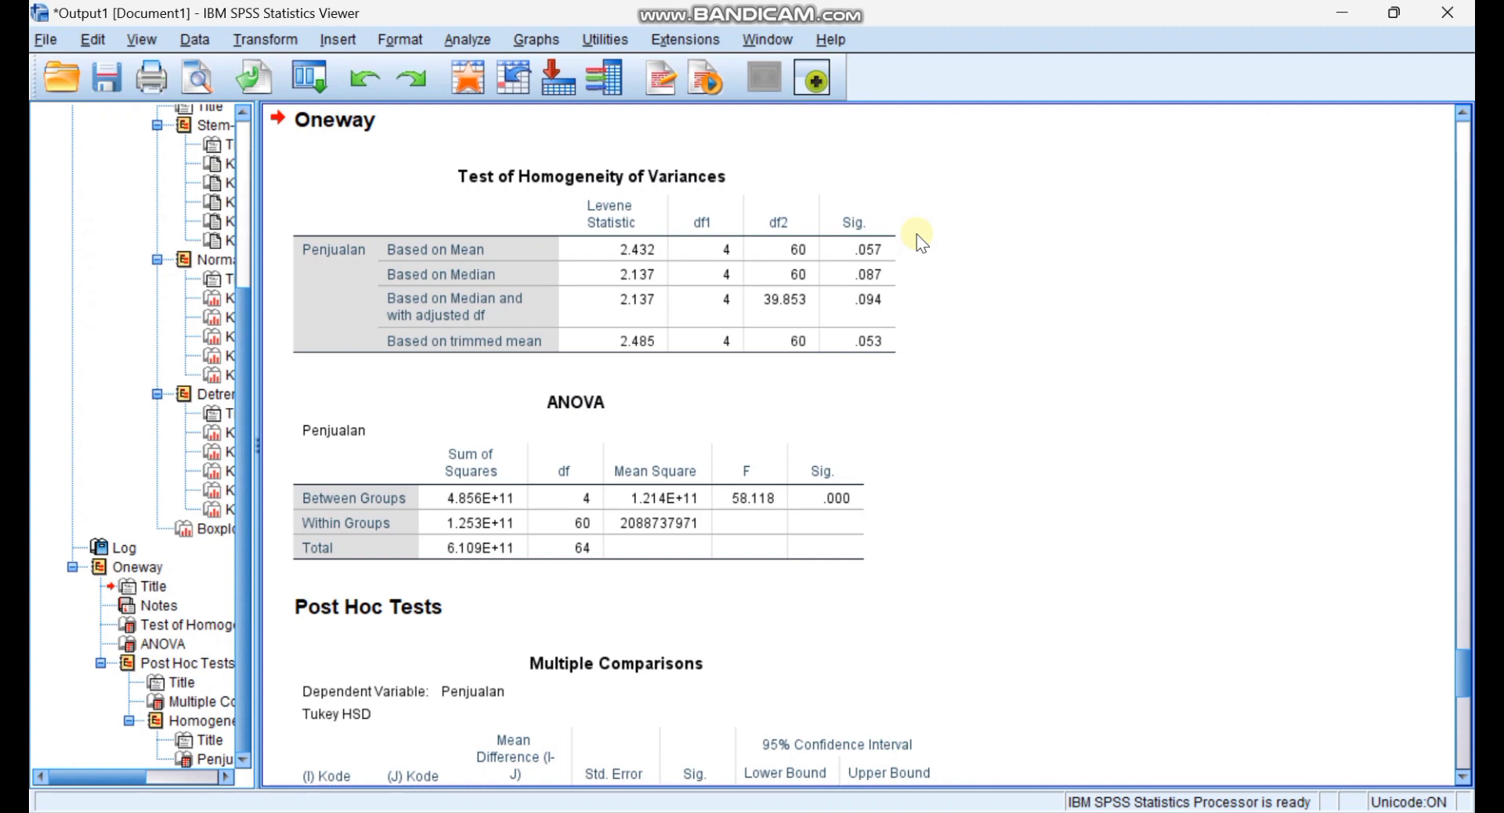
{"action": "left_click_drag", "start_coordinate": [1454, 669], "coordinate": [1453, 673]}
{"action": "left_click", "coordinate": [772, 279]}
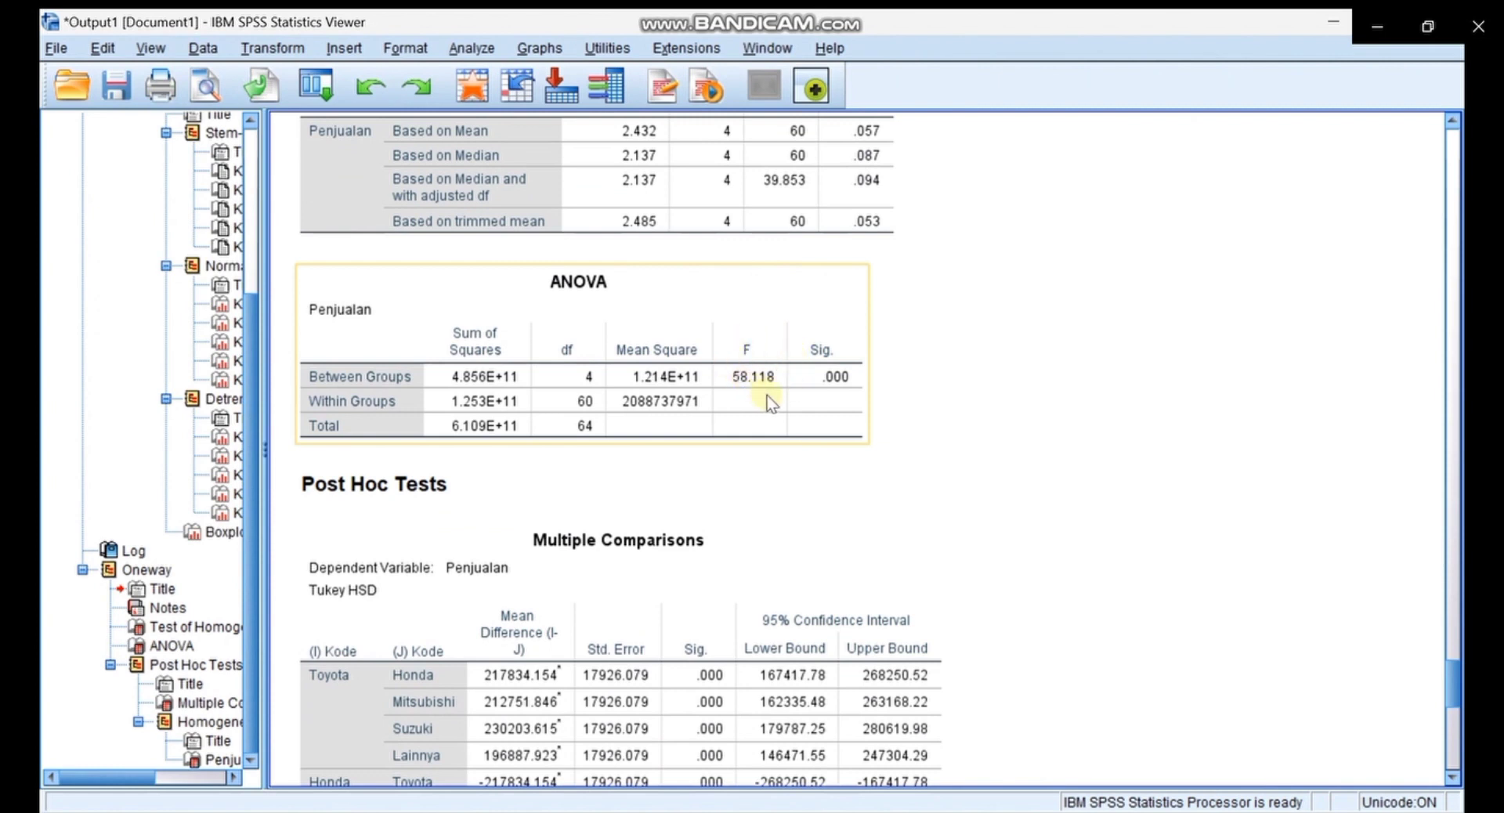
{"action": "left_click", "coordinate": [932, 358]}
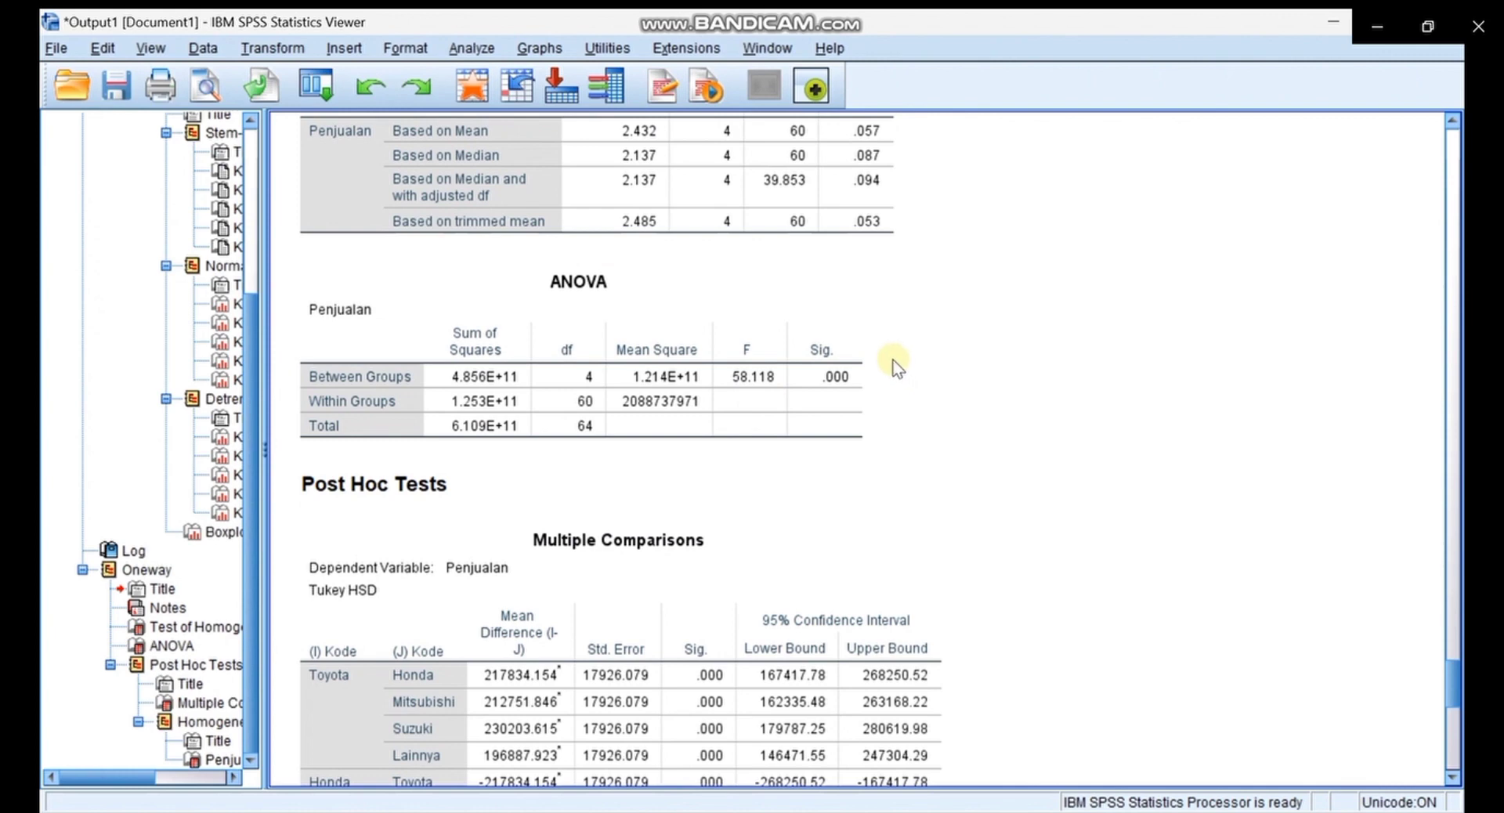
{"action": "left_click", "coordinate": [591, 396]}
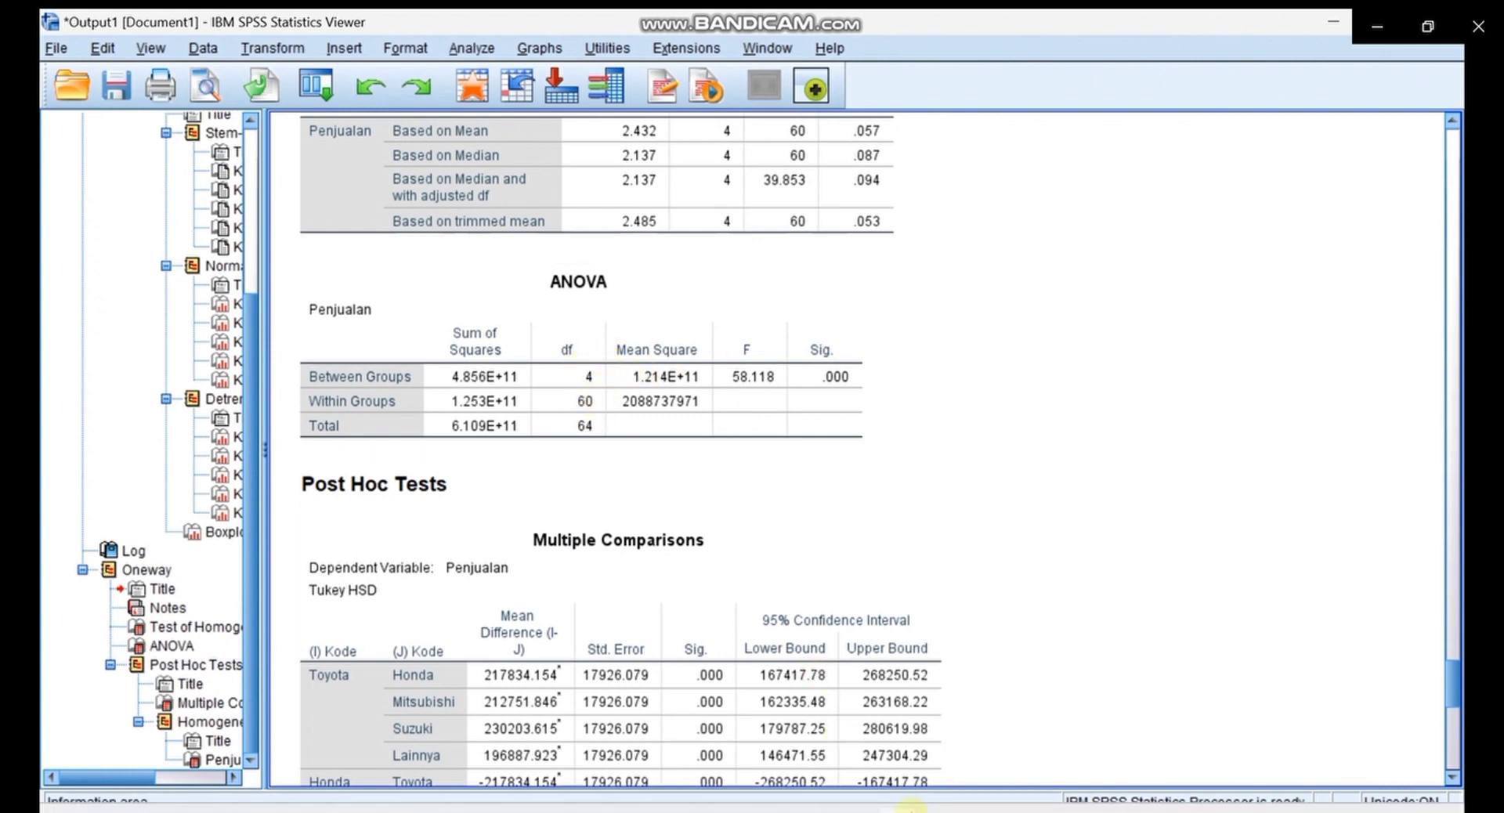
Step: Switch to tabel-f-0-05.pdf in Acrobat Reader and highlight the F value for numerator df 4 and denominator df 60
{"action": "mouse_move", "coordinate": [850, 785]}
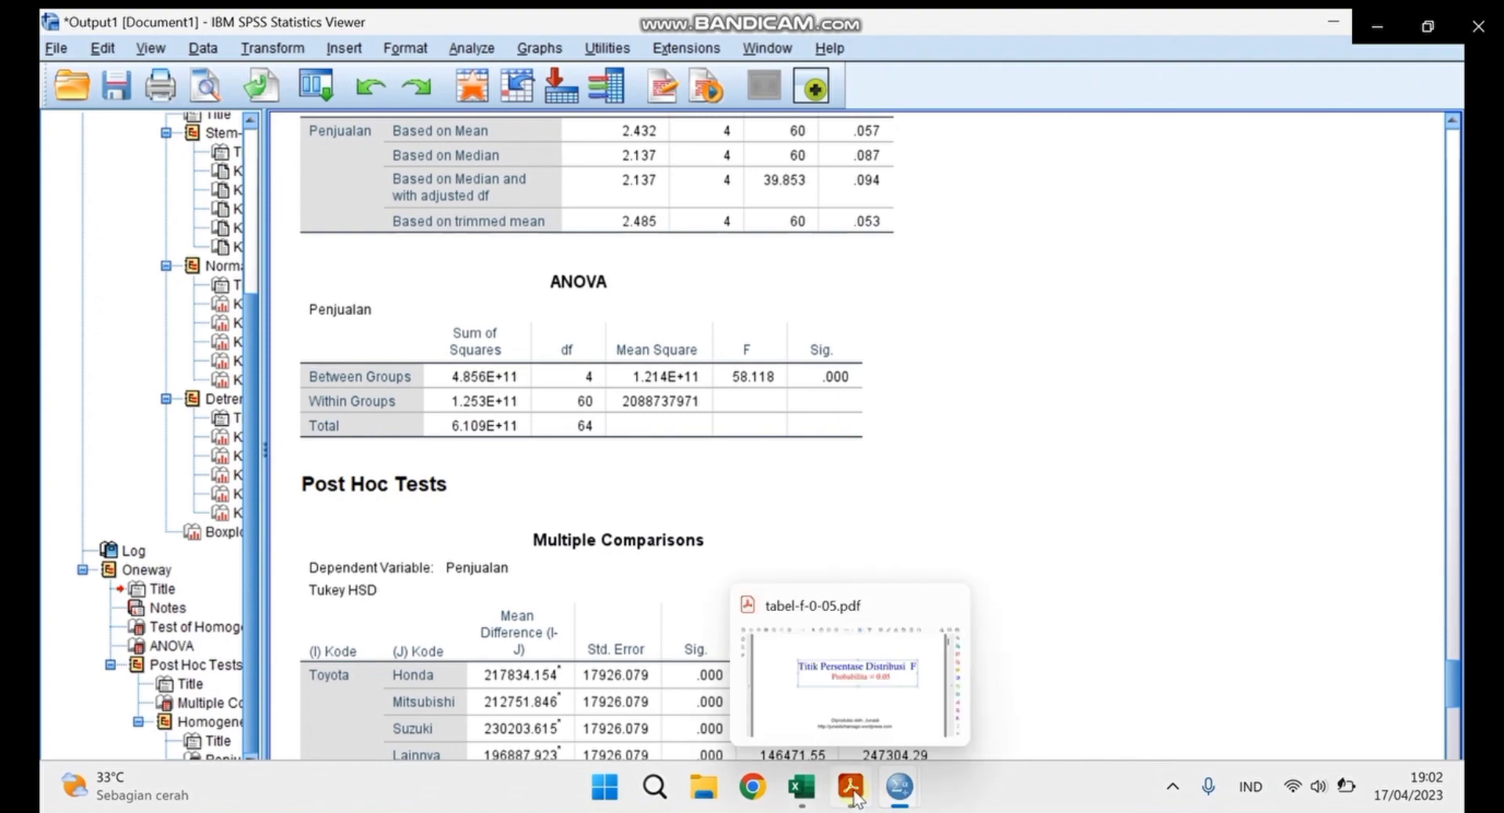
{"action": "left_click", "coordinate": [837, 711]}
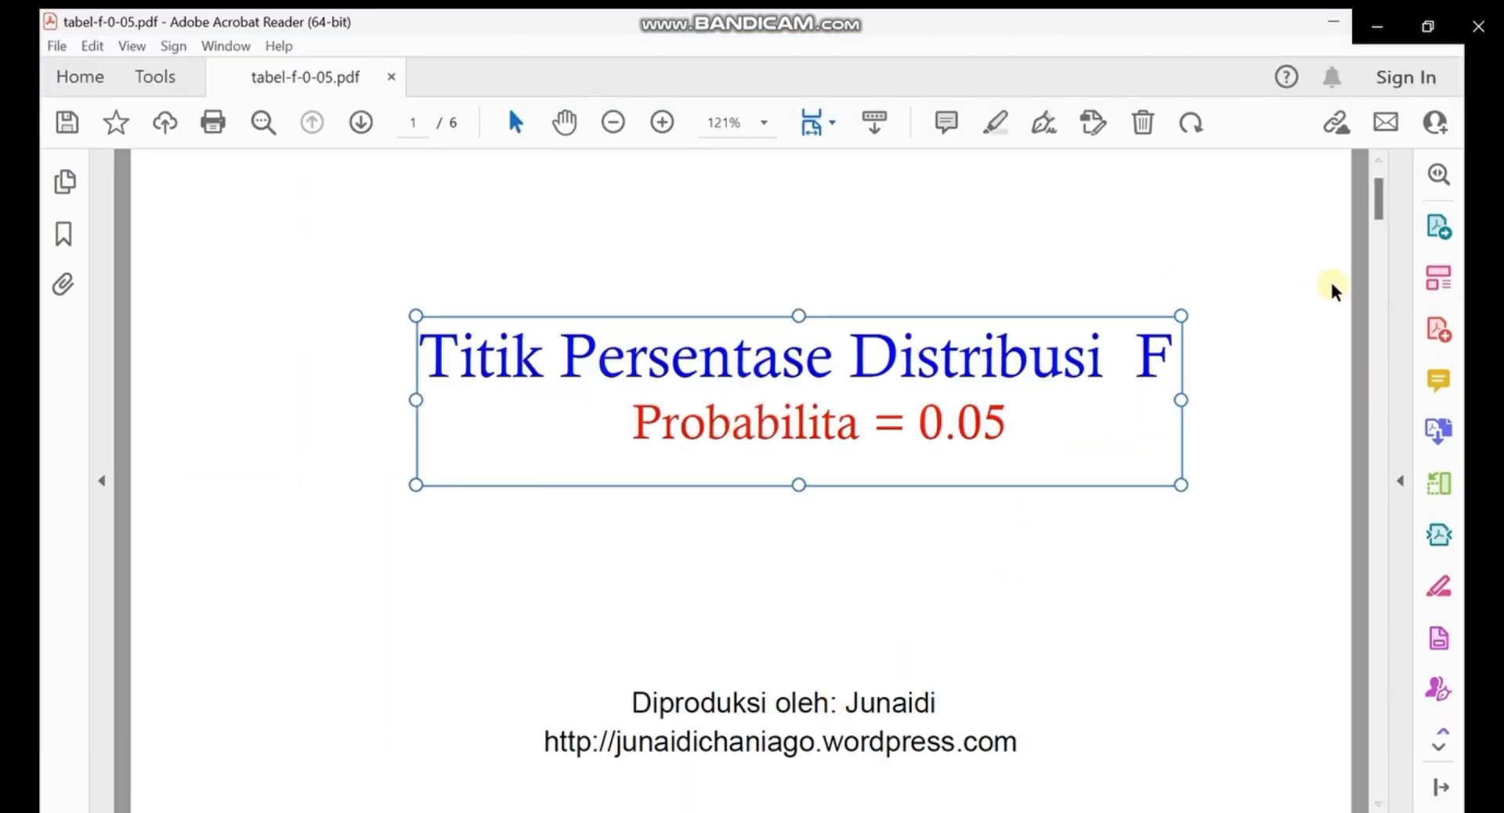
{"action": "left_click_drag", "start_coordinate": [1380, 223], "coordinate": [1402, 427]}
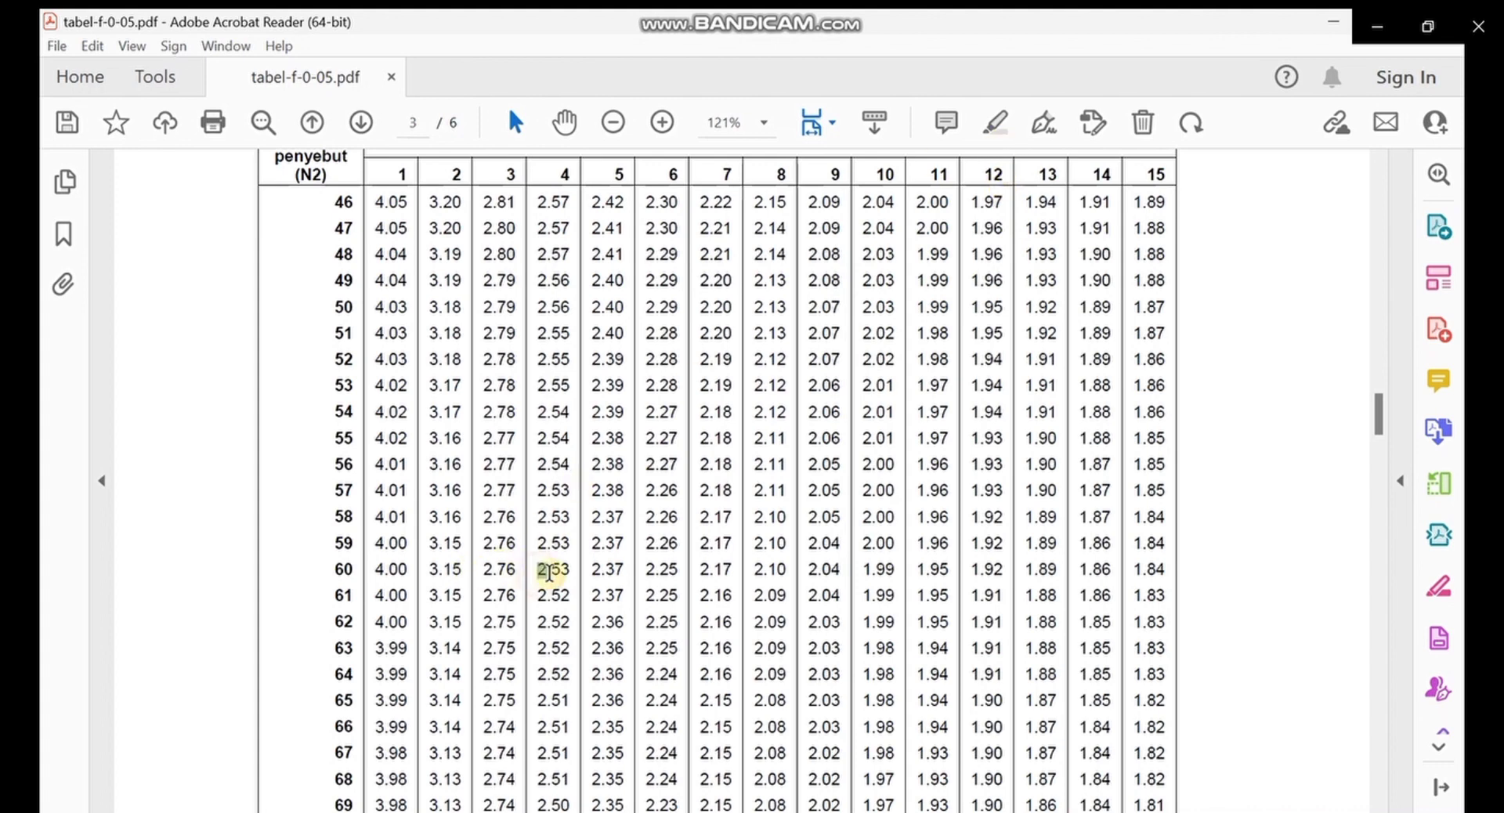
{"action": "left_click_drag", "start_coordinate": [553, 571], "coordinate": [571, 571]}
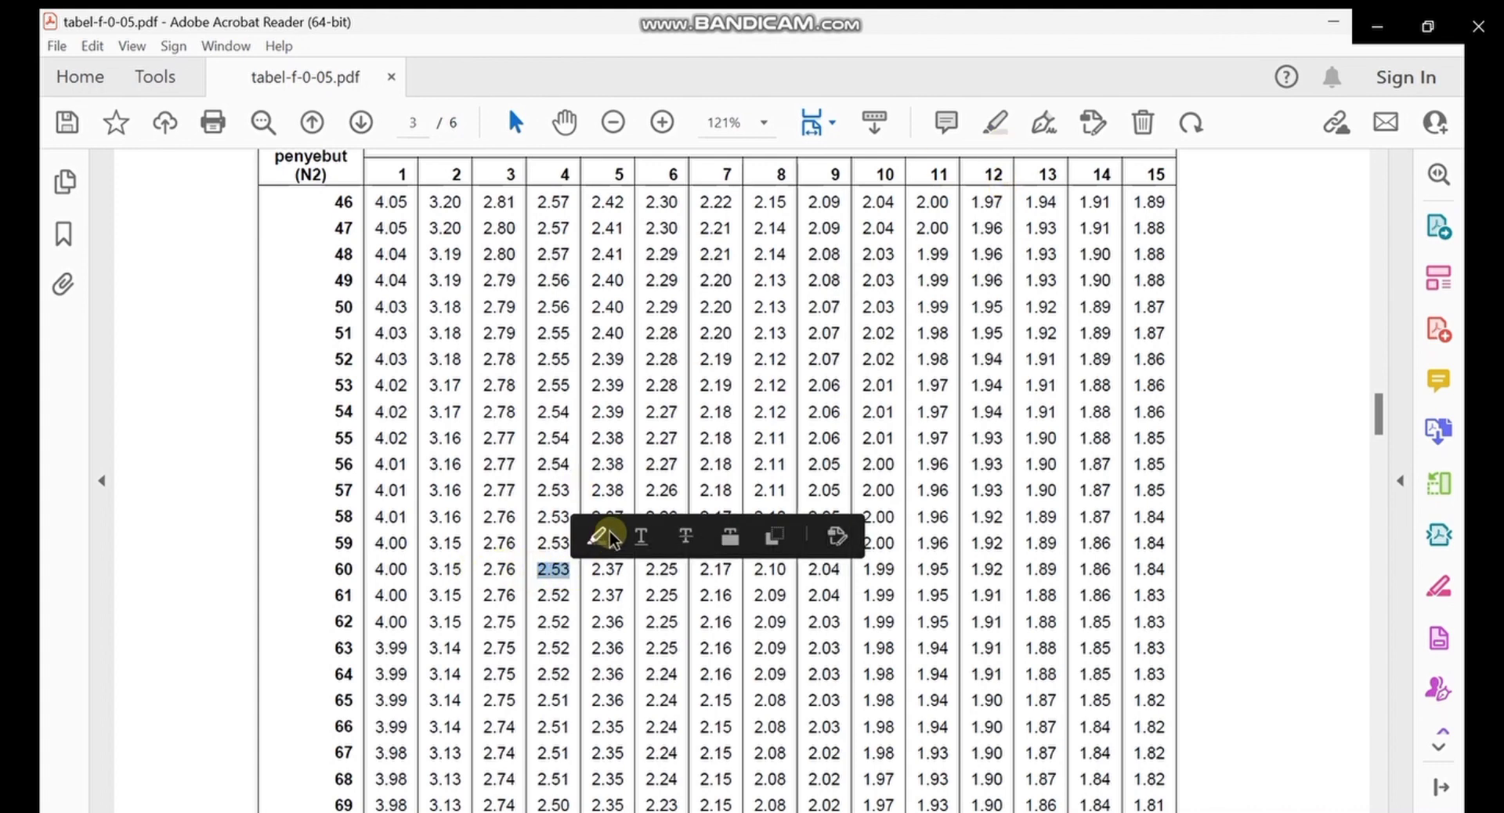
{"action": "left_click", "coordinate": [597, 539]}
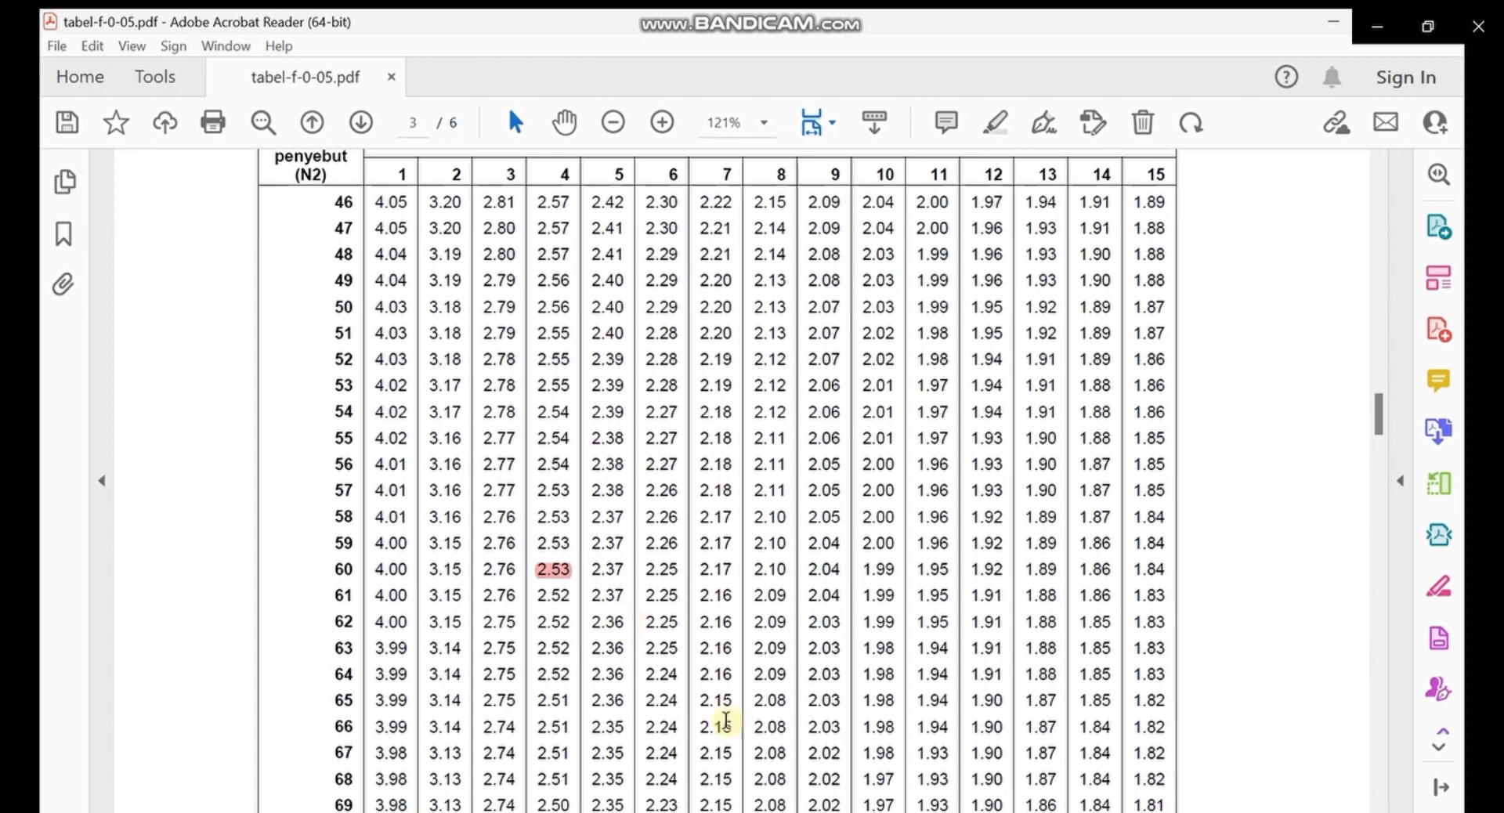
Step: Switch back to the Output1 document in the SPSS Statistics Viewer
{"action": "mouse_move", "coordinate": [826, 807]}
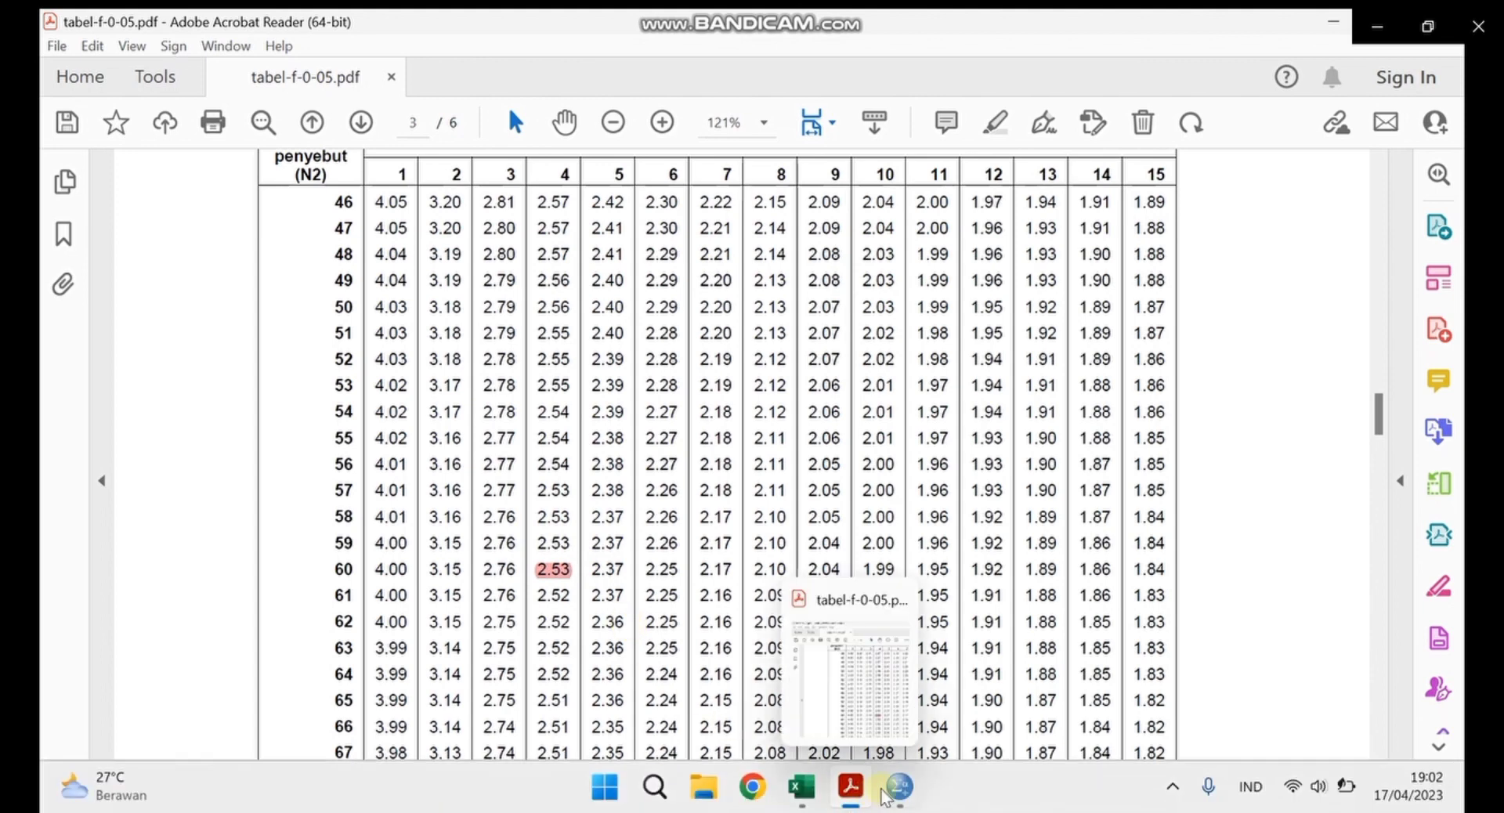
{"action": "mouse_move", "coordinate": [899, 787]}
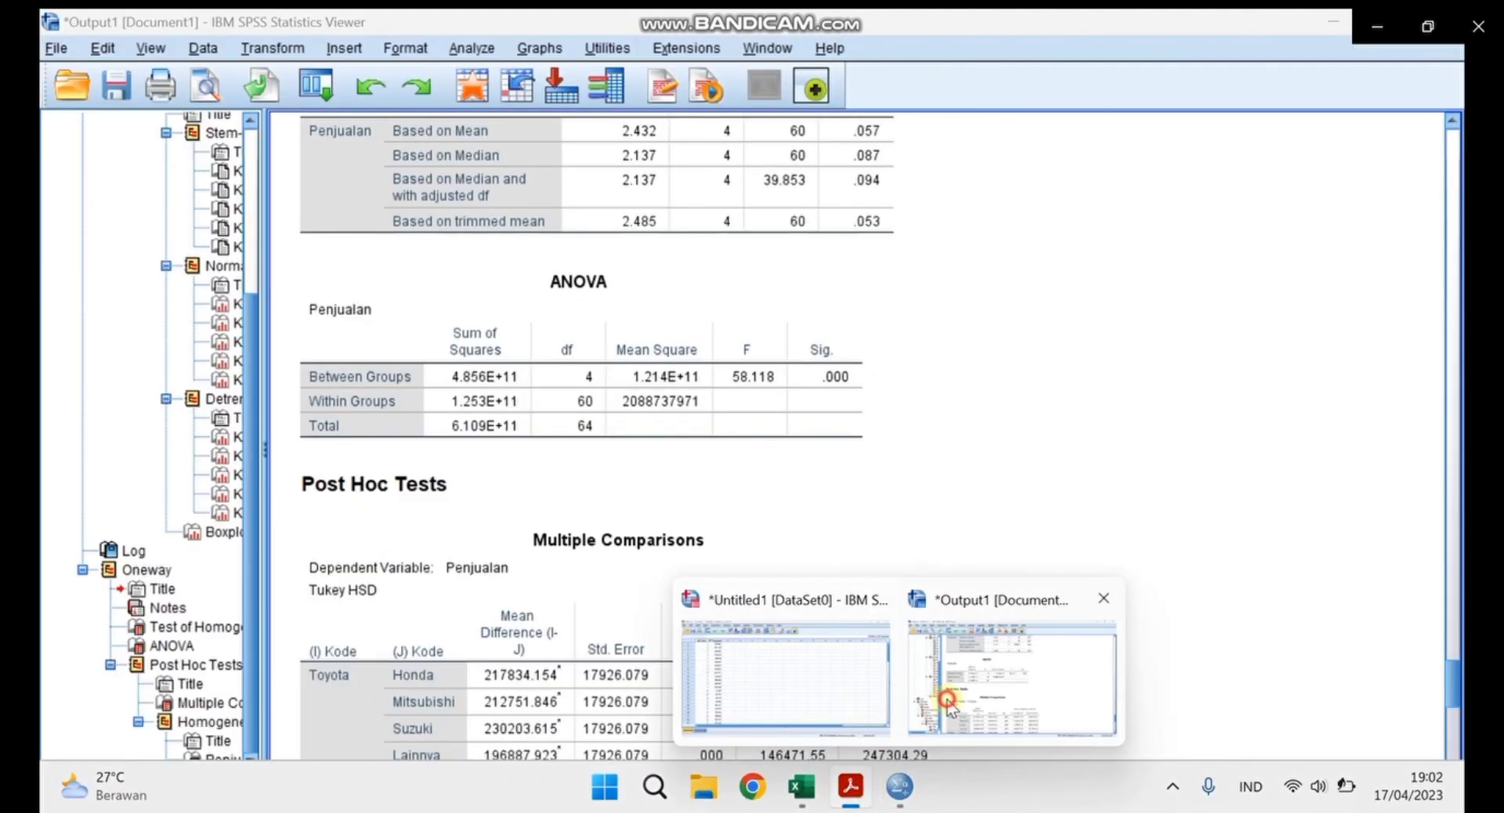
{"action": "left_click", "coordinate": [942, 714]}
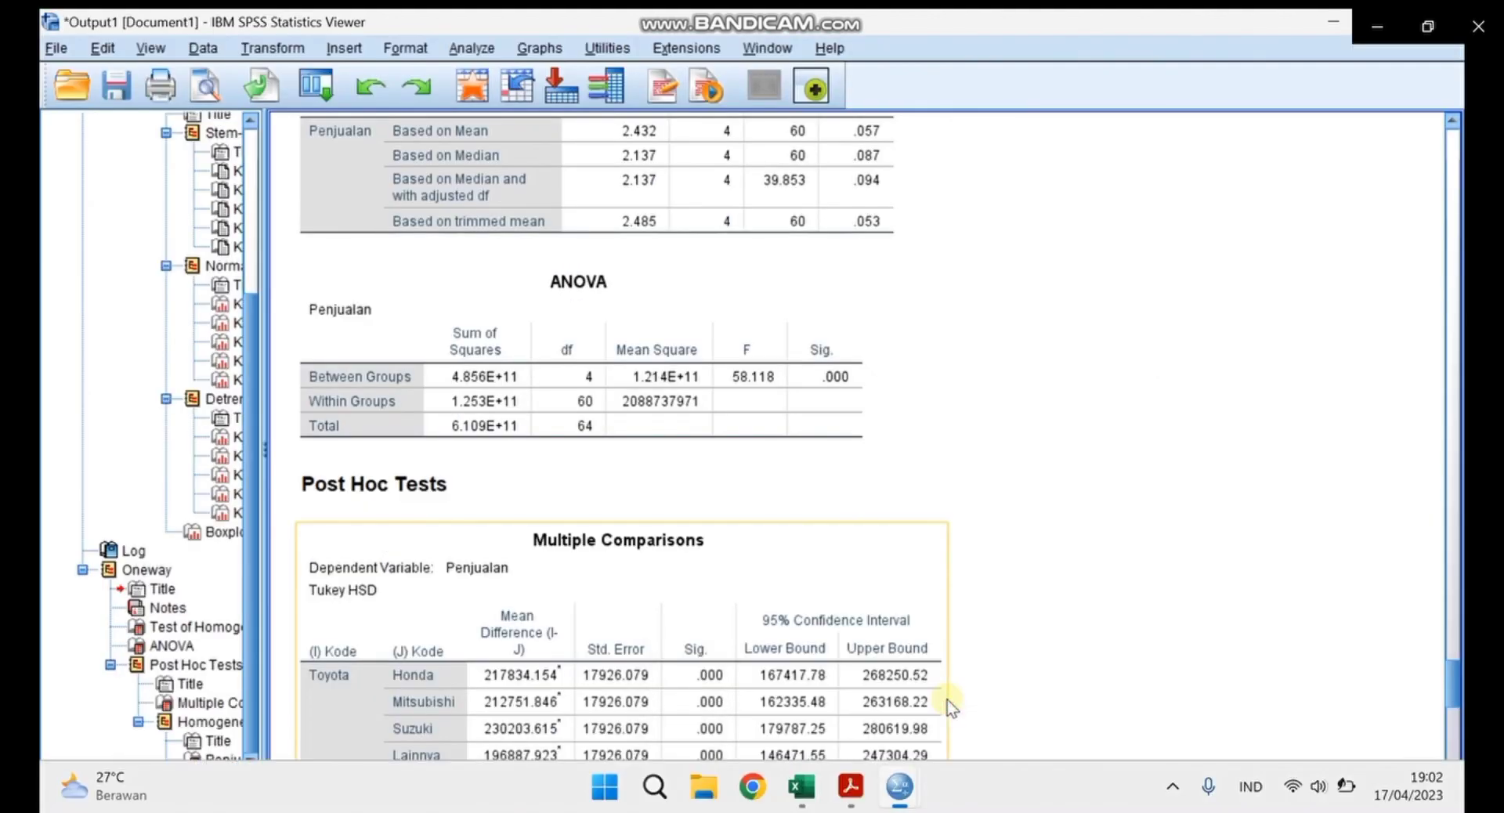